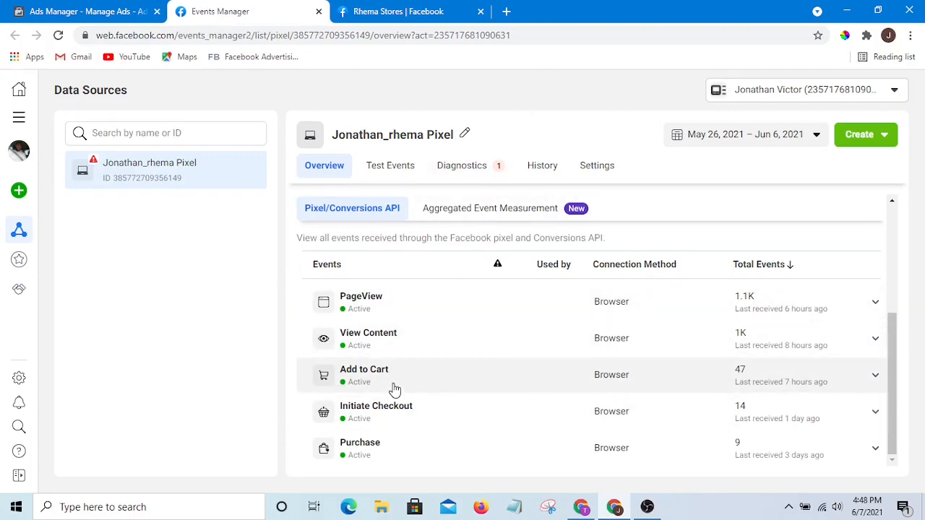
- Open the Refrigerator page of Rhema Store in a new tab and look through its features, video and delivery sections
left_click(506, 12)
scroll(588, 268, "down", 7)
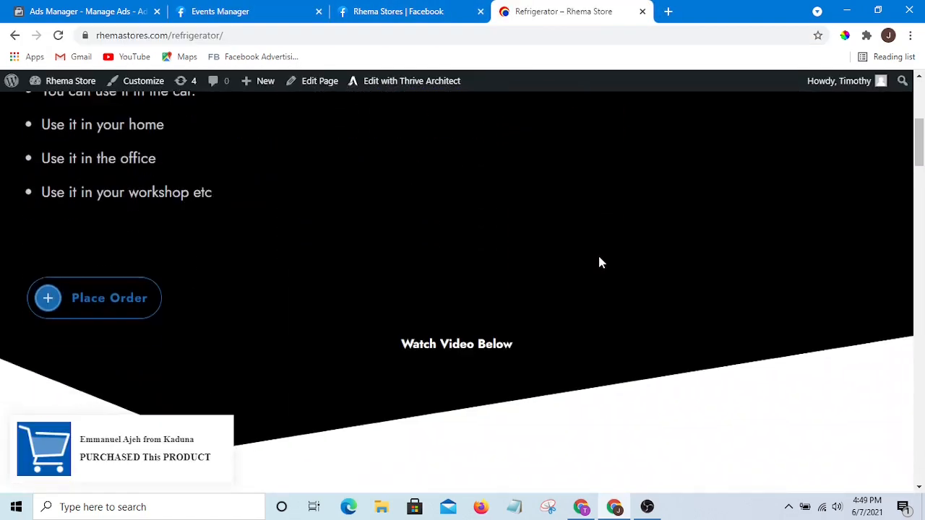
scroll(463, 291, "down", 6)
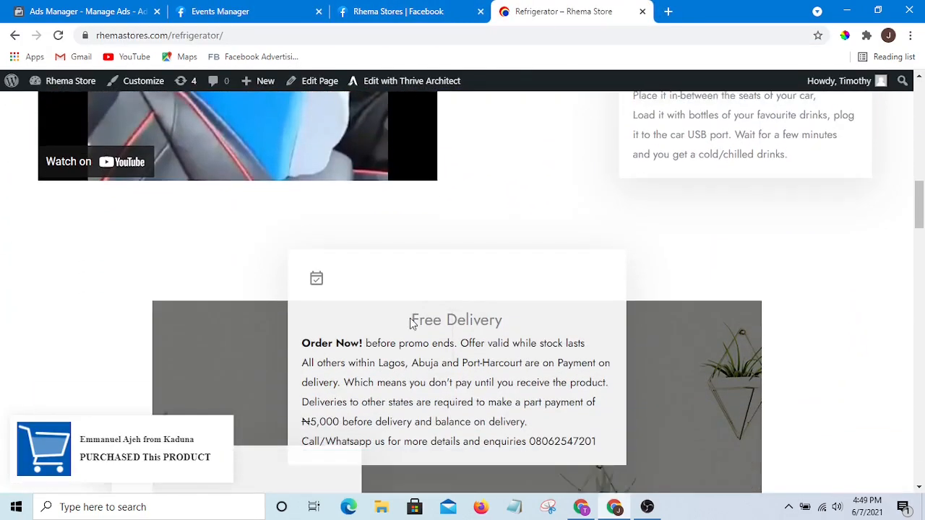
scroll(397, 280, "down", 3)
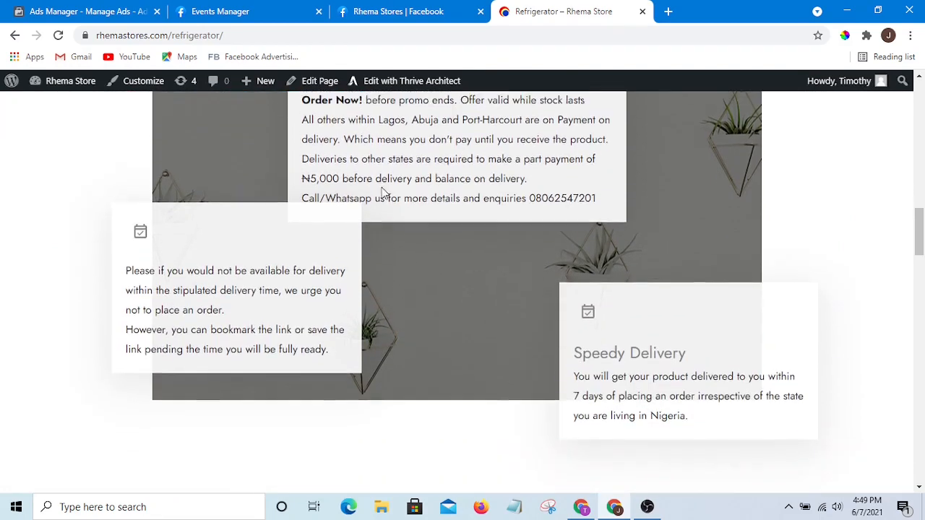
scroll(396, 281, "up", 5)
scroll(398, 271, "up", 10)
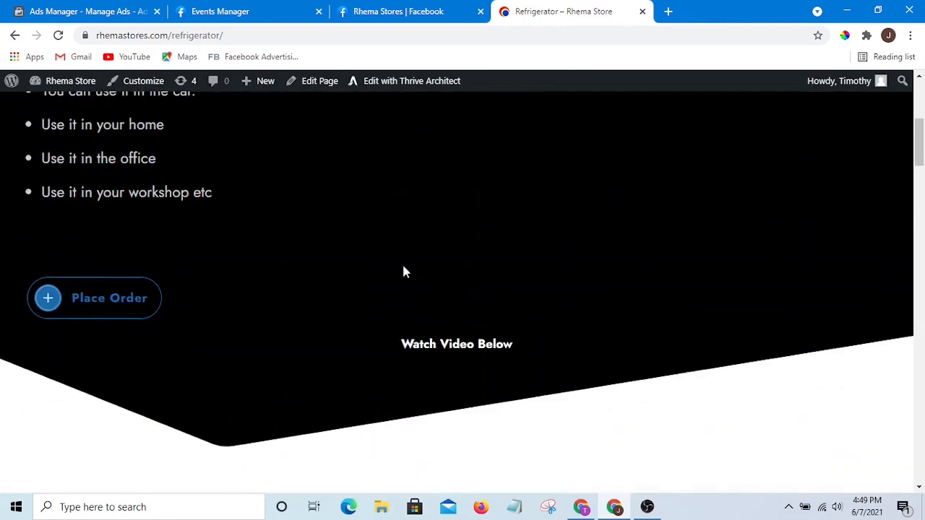
scroll(419, 319, "down", 7)
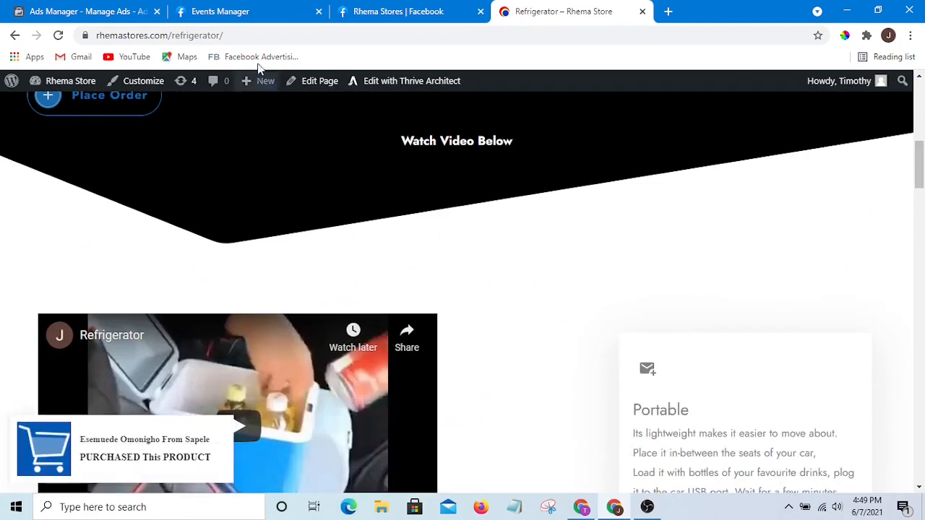
- Check the pixel's View Content event in Events Manager and review the price offer on the Refrigerator page
left_click(211, 9)
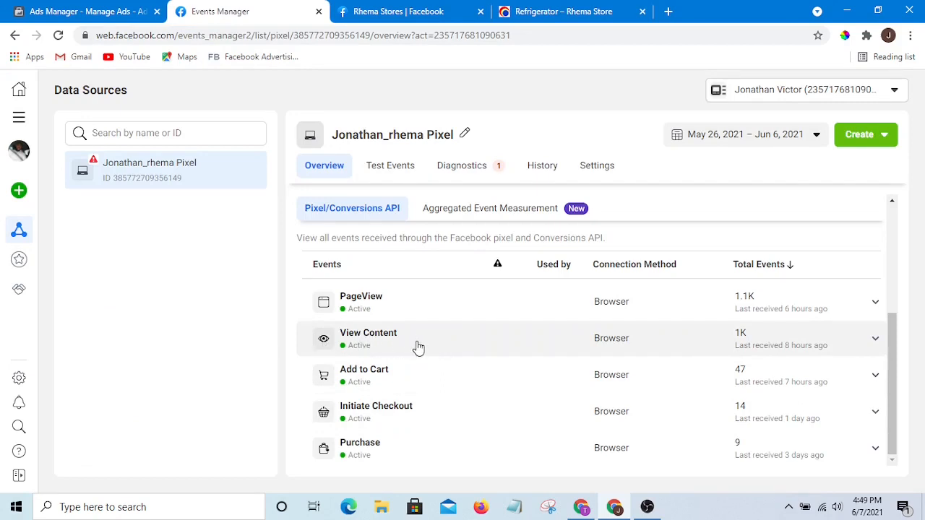
left_click(554, 13)
scroll(485, 287, "down", 15)
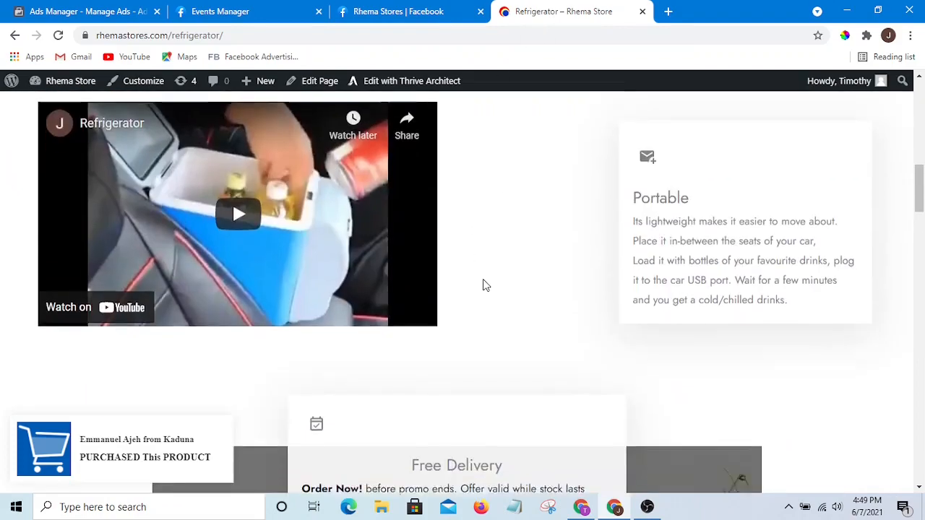
scroll(483, 278, "down", 3)
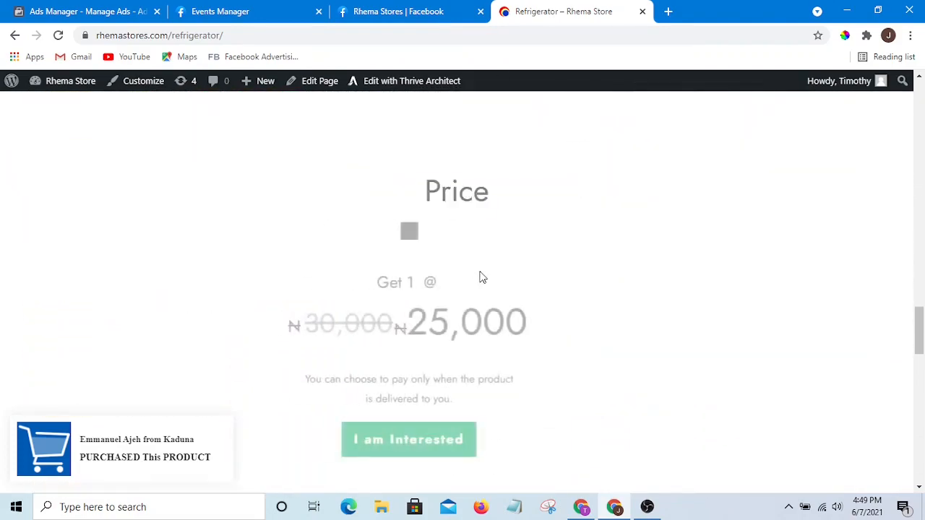
scroll(483, 279, "up", 3)
scroll(483, 278, "down", 5)
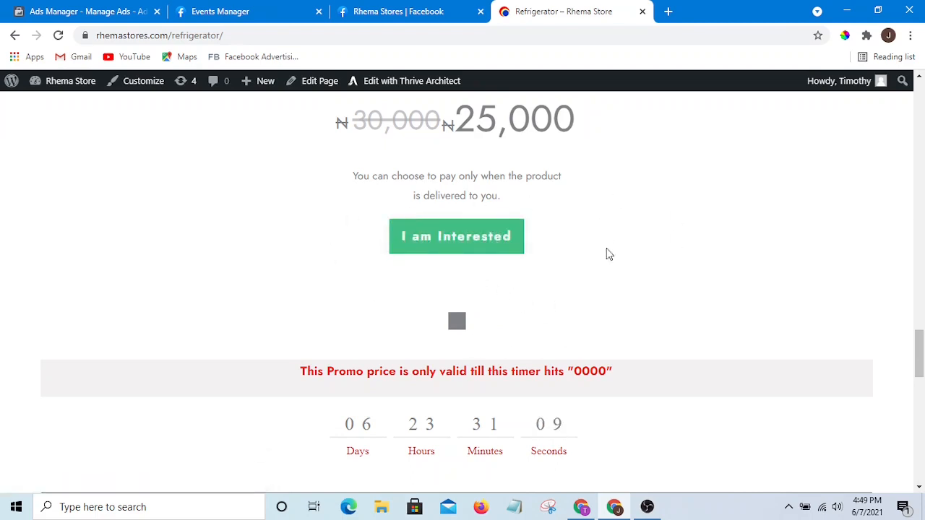
scroll(548, 257, "up", 5)
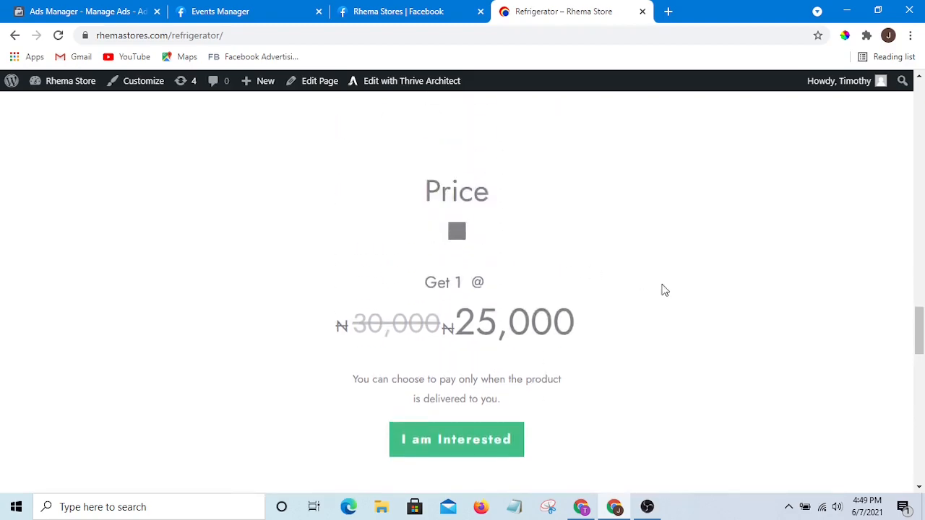
- Review the seller description and the Free Delivery section of the Refrigerator page
scroll(691, 261, "up", 6)
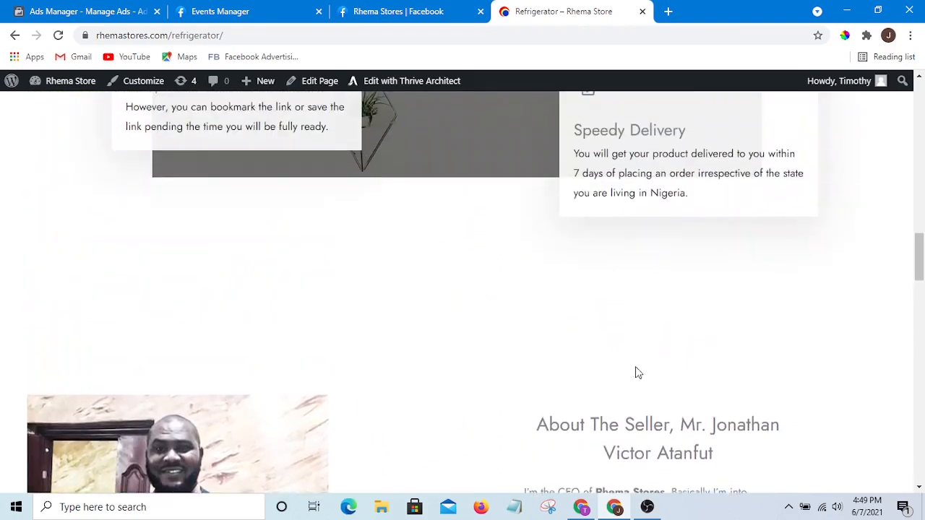
scroll(661, 277, "down", 5)
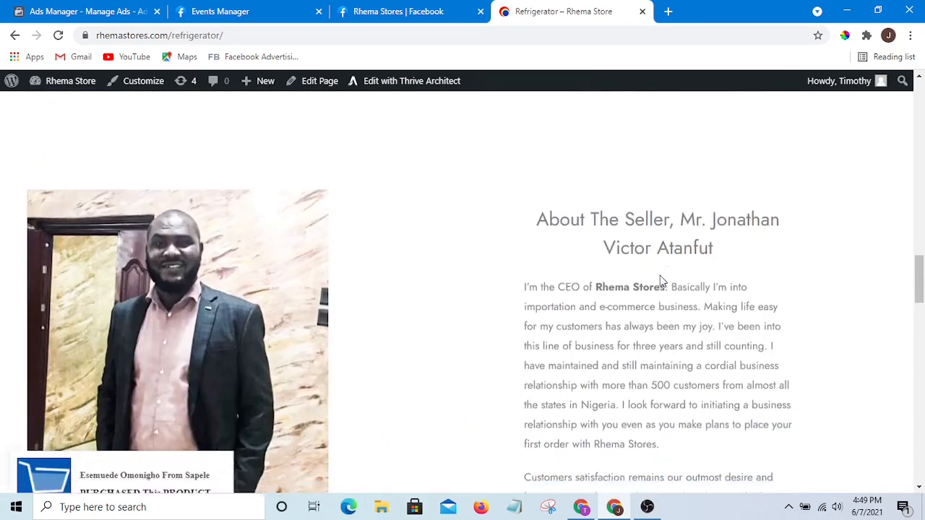
scroll(680, 277, "up", 8)
scroll(728, 256, "up", 2)
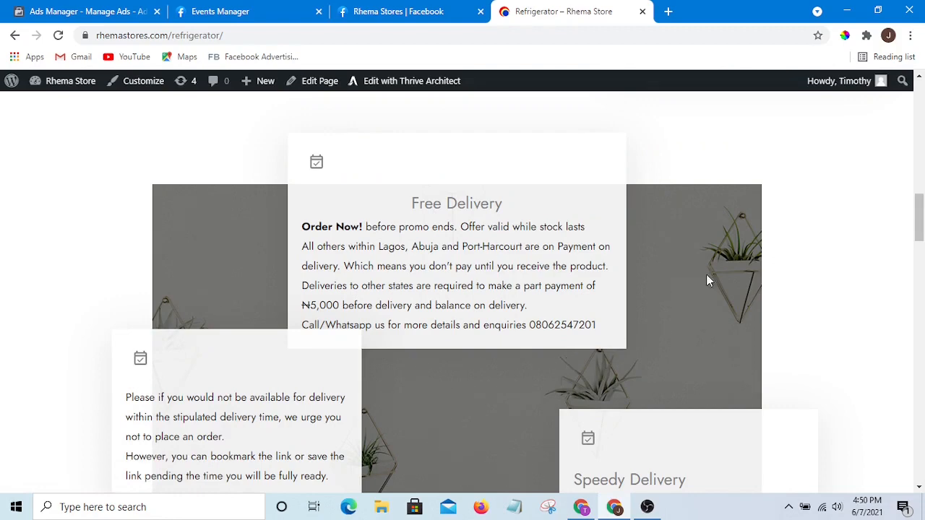
scroll(625, 275, "down", 10)
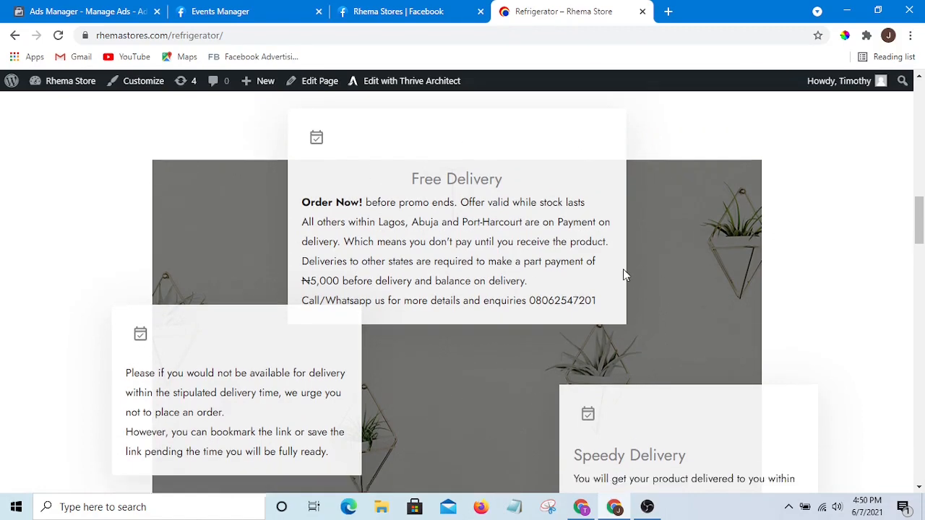
- Open the order form from the Refrigerator page and examine the details it asks for
scroll(468, 376, "down", 2)
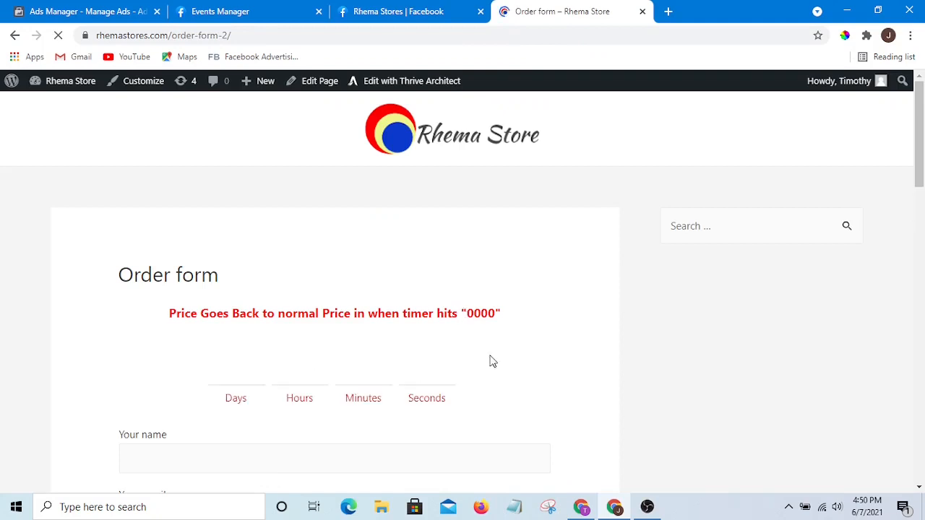
scroll(419, 318, "down", 3)
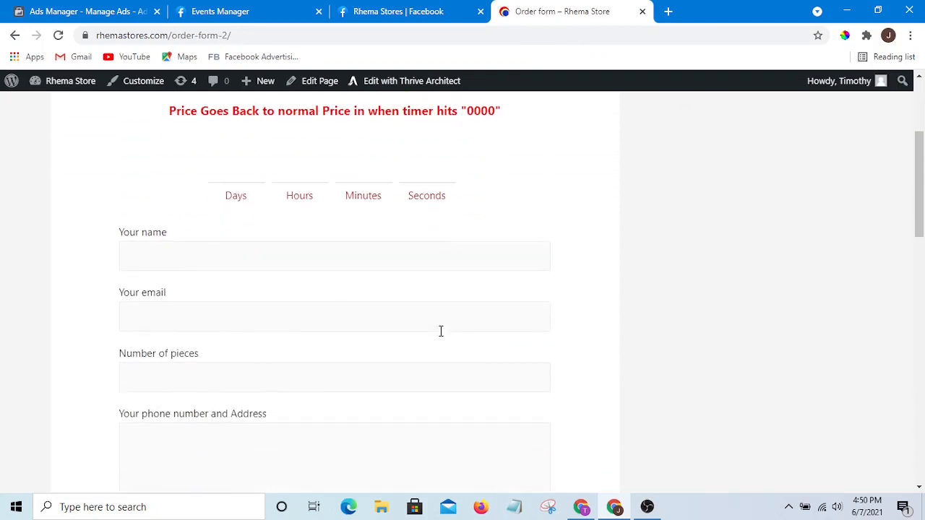
scroll(433, 306, "up", 1)
scroll(304, 224, "down", 3)
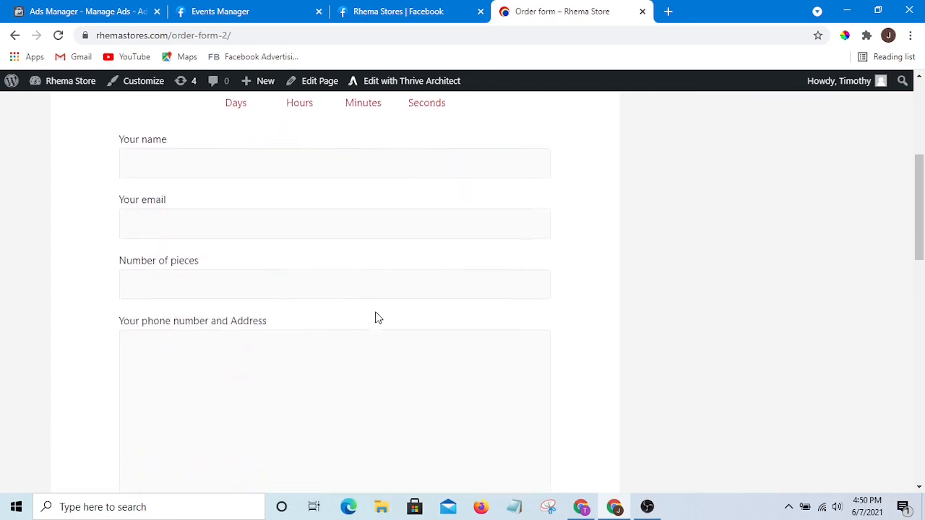
scroll(489, 353, "up", 5)
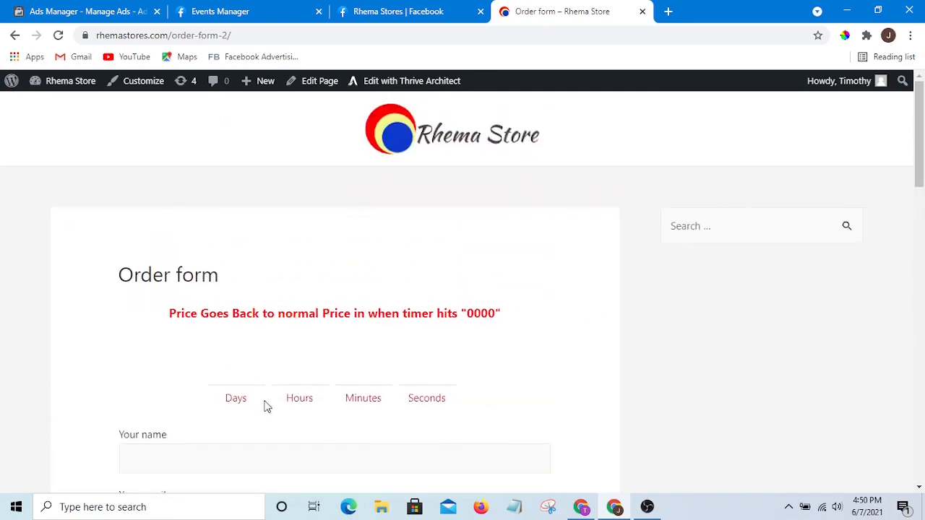
- Compare the pixel's Add to Cart event in Events Manager with the order form page
left_click(230, 9)
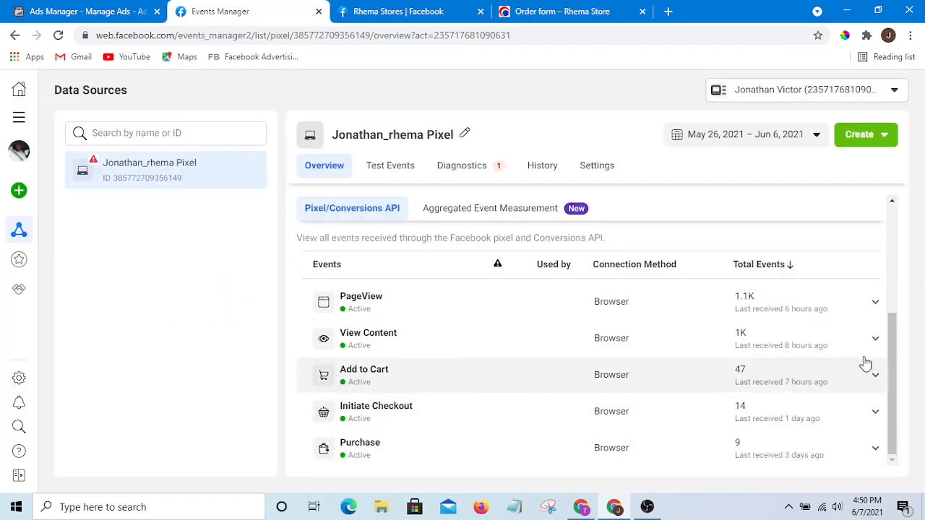
left_click(545, 9)
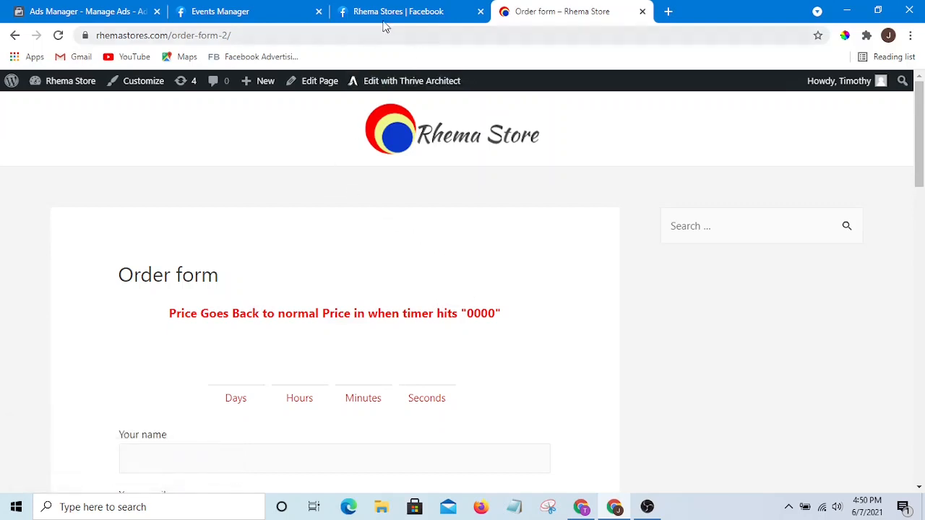
left_click(273, 7)
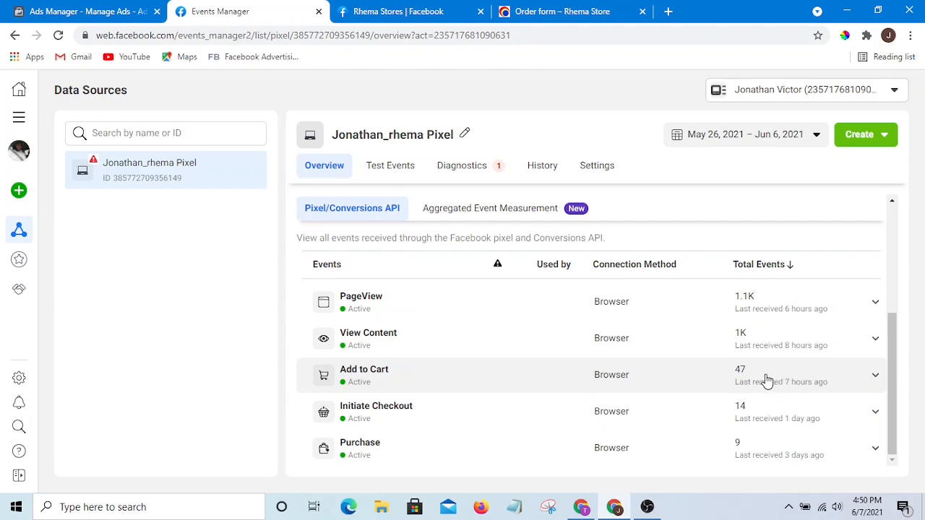
left_click(538, 12)
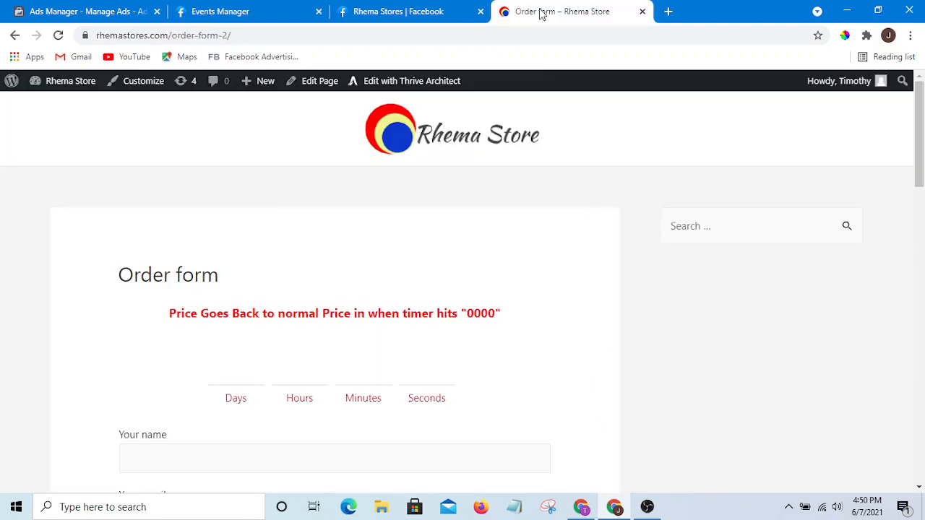
- Examine the order form's countdown timer and its name, email and number of pieces fields
scroll(514, 255, "down", 2)
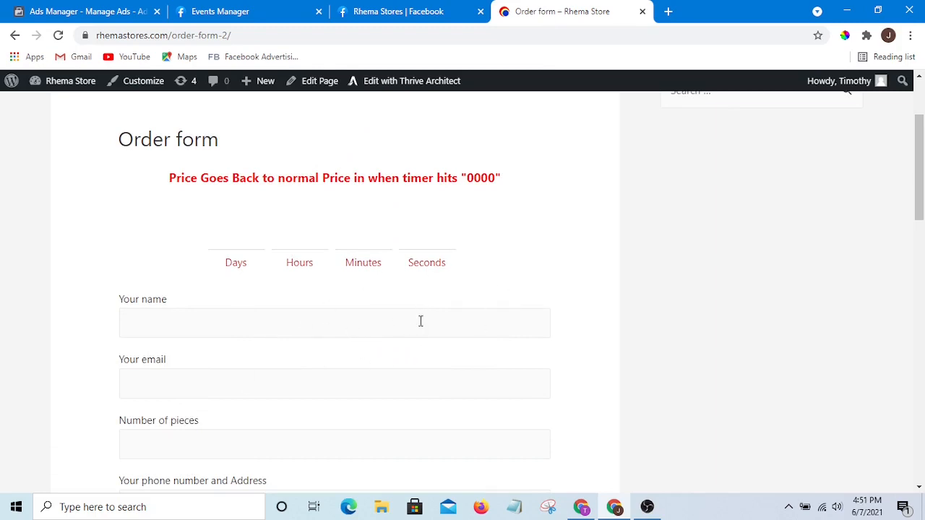
scroll(427, 311, "up", 2)
scroll(449, 273, "down", 3)
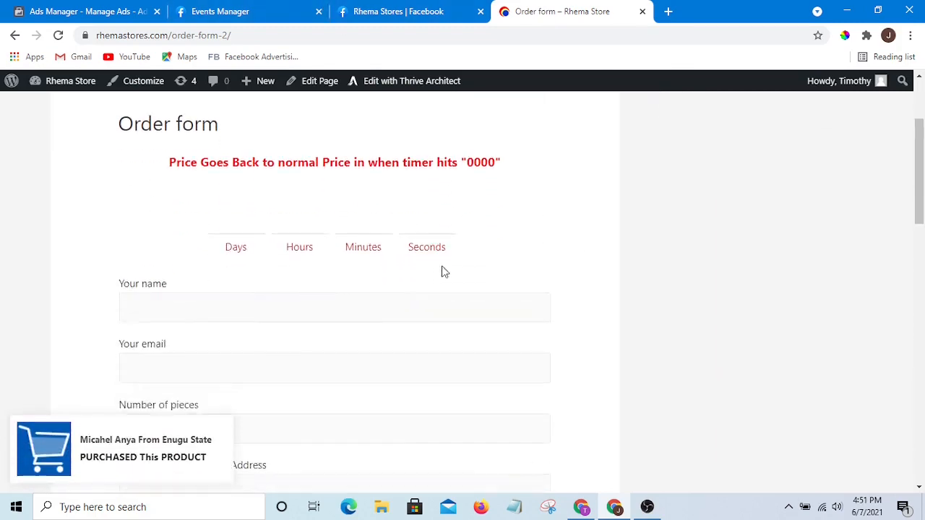
scroll(448, 253, "down", 1)
scroll(493, 258, "up", 3)
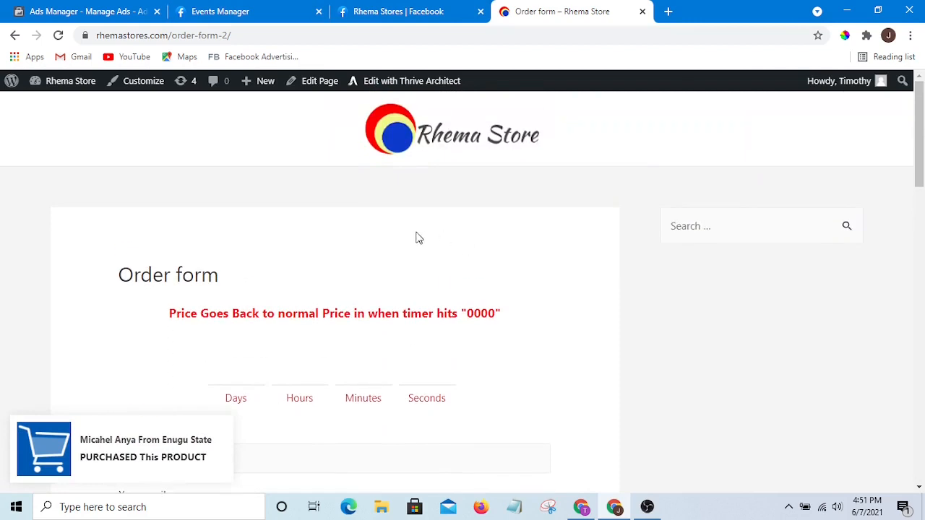
scroll(418, 239, "down", 2)
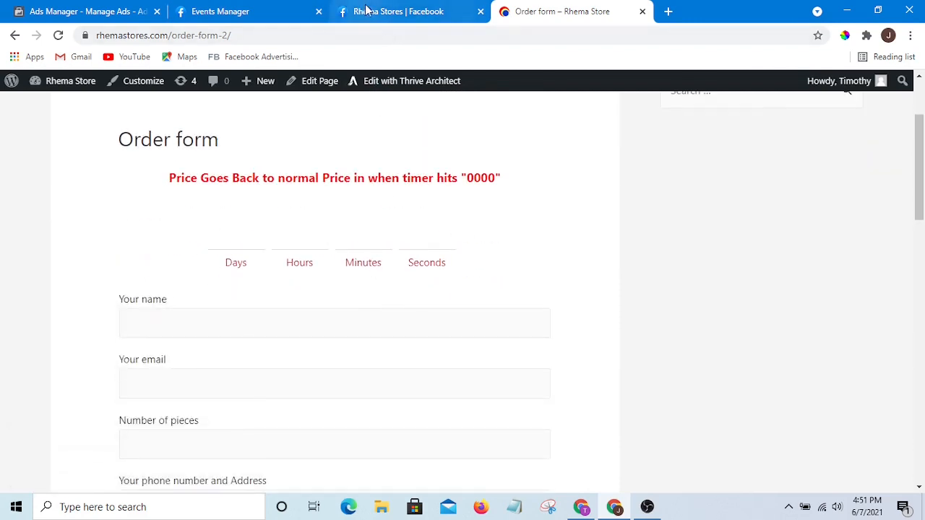
- Review the pixel's event list again and the order form's fields from name to phone number and address
left_click(219, 15)
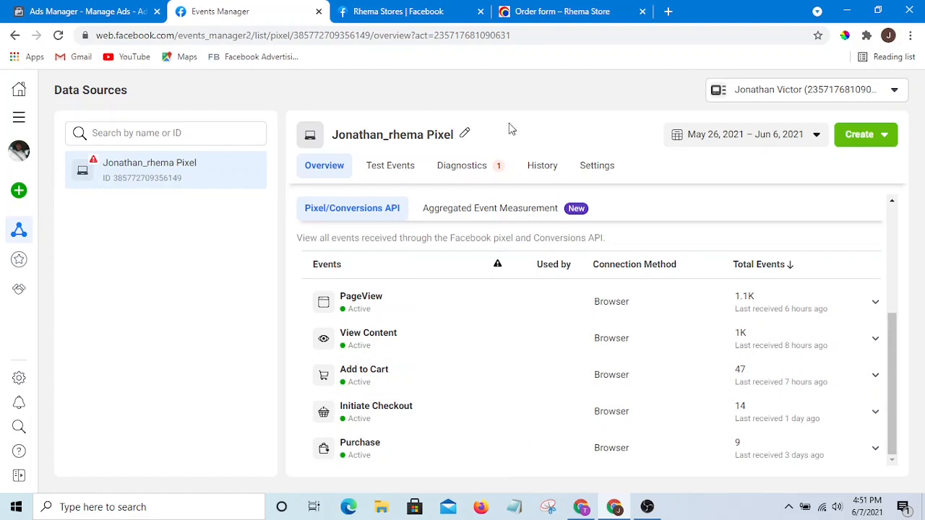
left_click(536, 15)
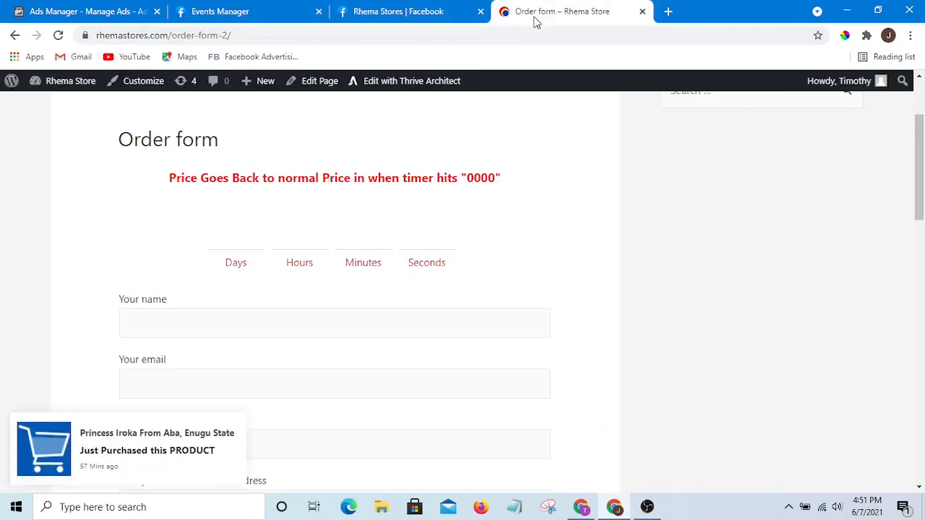
scroll(430, 247, "down", 4)
scroll(138, 282, "up", 1)
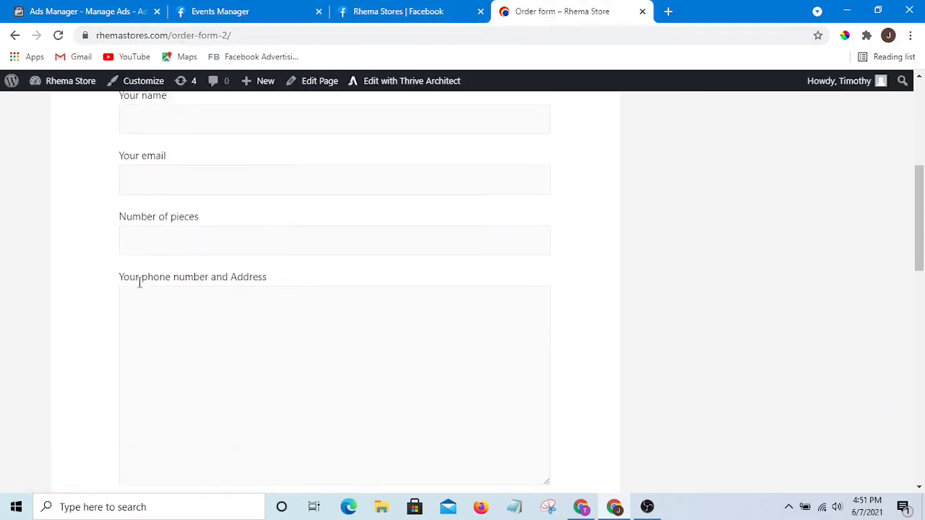
scroll(175, 285, "down", 1)
scroll(191, 289, "up", 3)
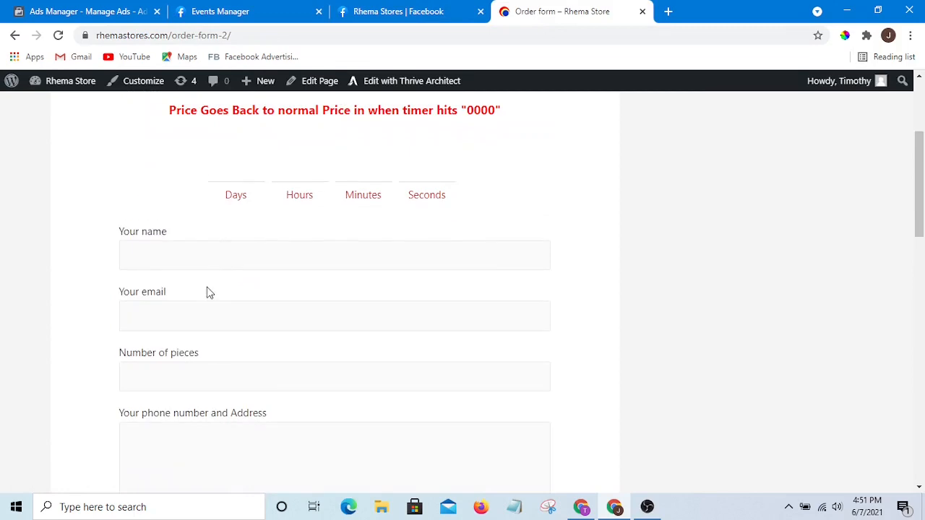
left_click(177, 258)
left_click(586, 236)
scroll(390, 213, "down", 2)
scroll(326, 220, "up", 5)
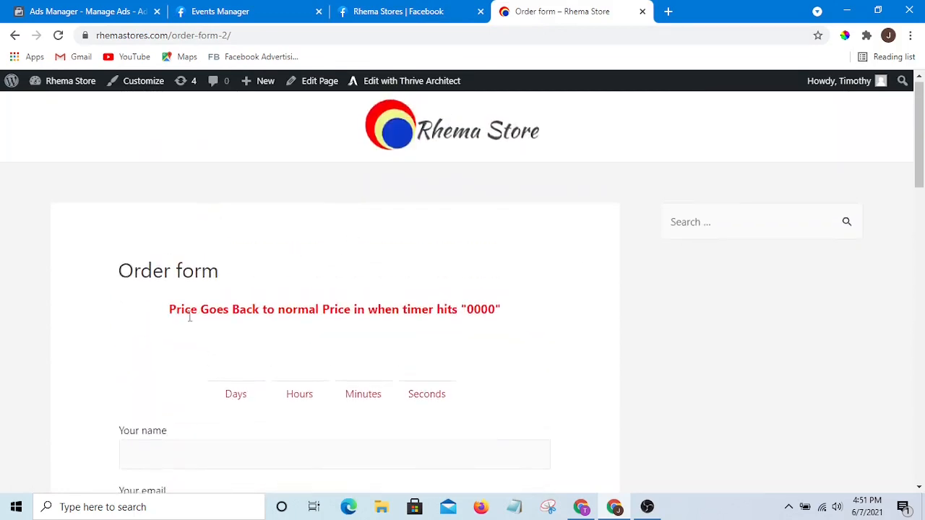
- Examine the end of the order form, including the address field and the "Place an Order Now!" option
scroll(189, 316, "down", 8)
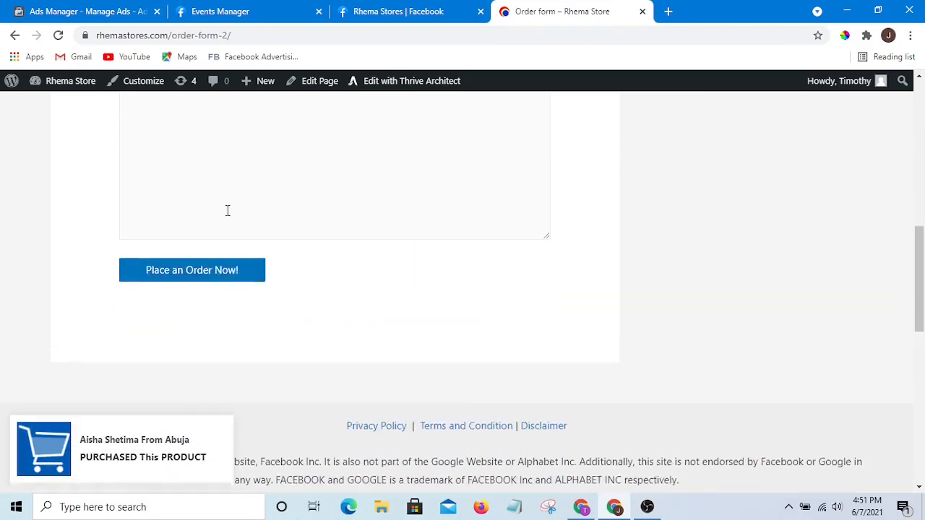
scroll(231, 217, "up", 3)
scroll(238, 234, "down", 3)
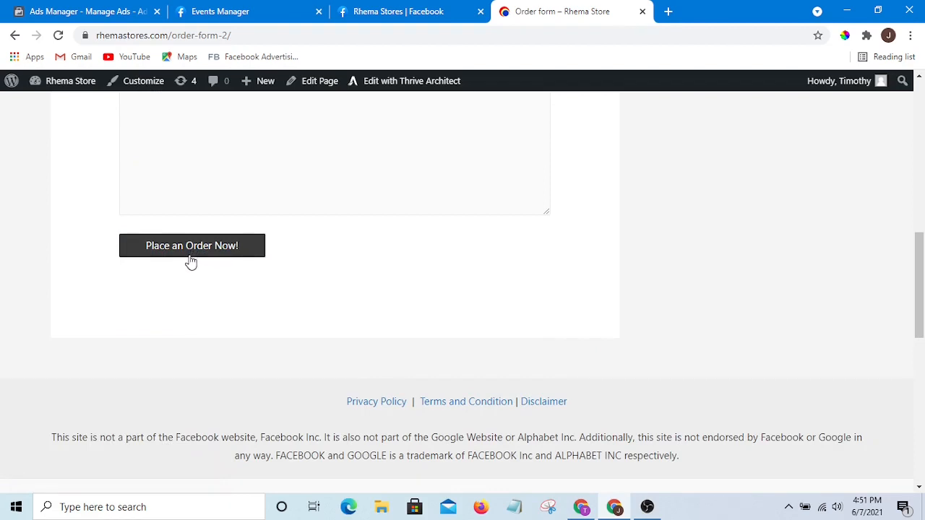
scroll(190, 261, "up", 6)
scroll(244, 244, "down", 4)
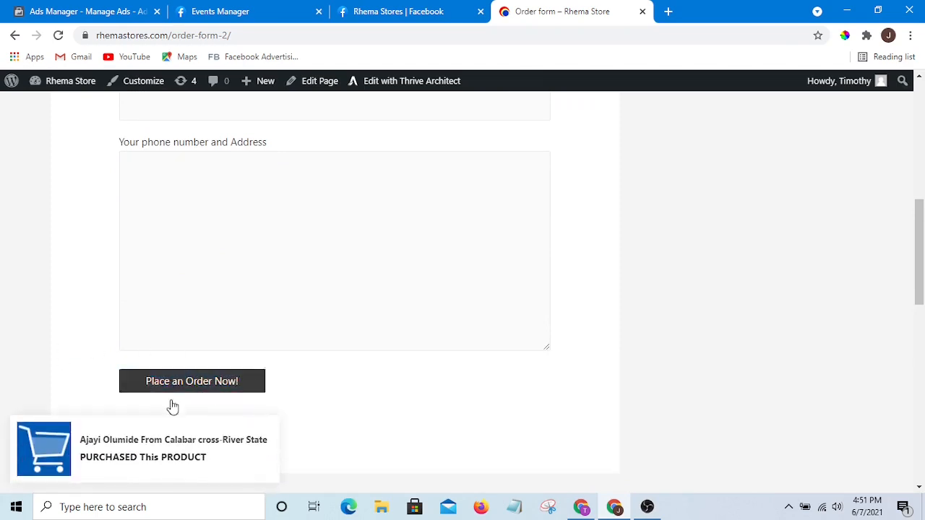
left_click(192, 381)
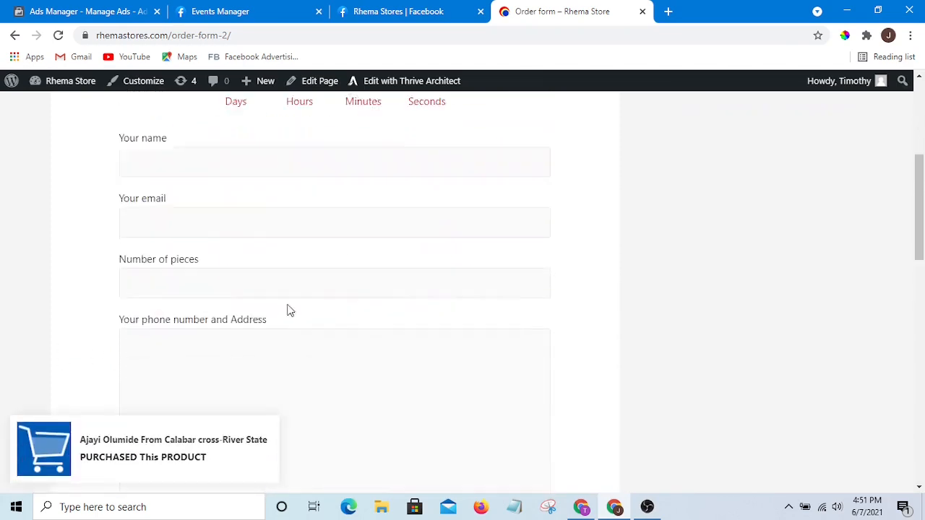
- Compare the pixel's Initiate Checkout event in Events Manager with the order form's fields and "Place an Order Now!" option
scroll(288, 310, "down", 3)
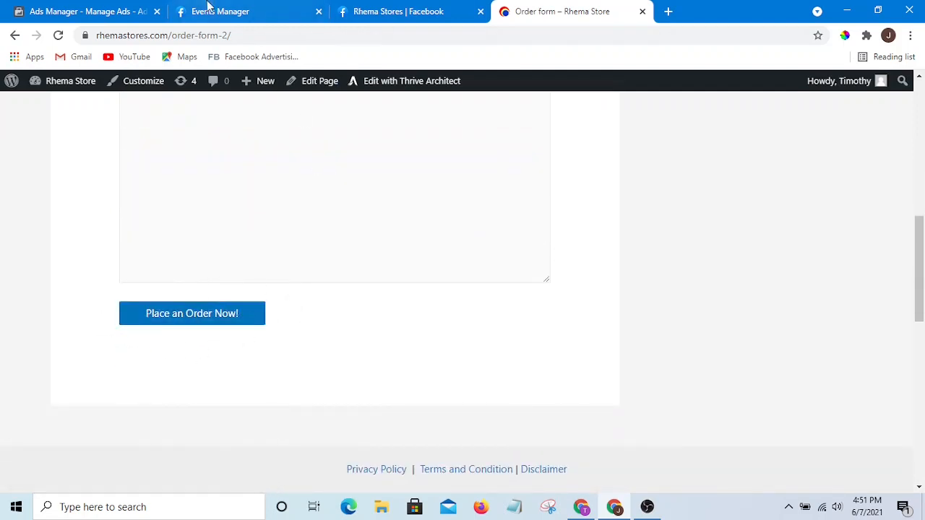
left_click(250, 12)
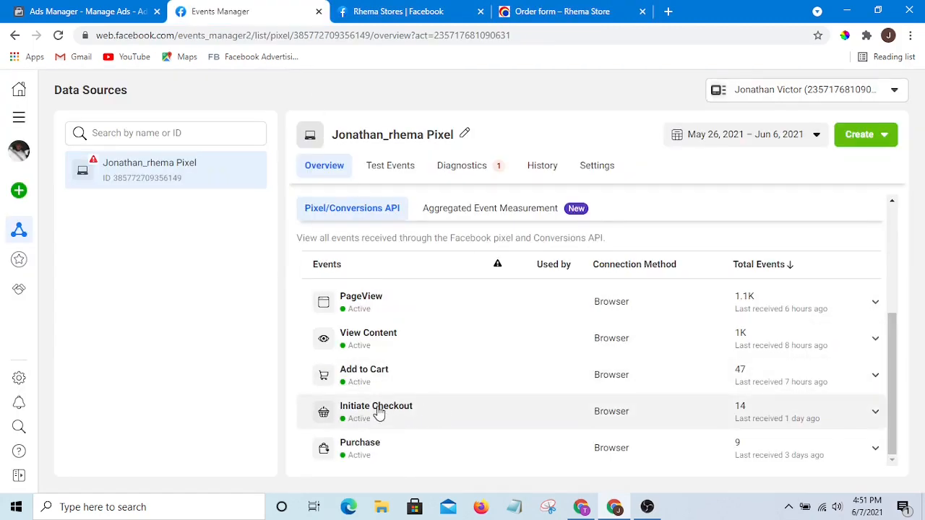
left_click(535, 13)
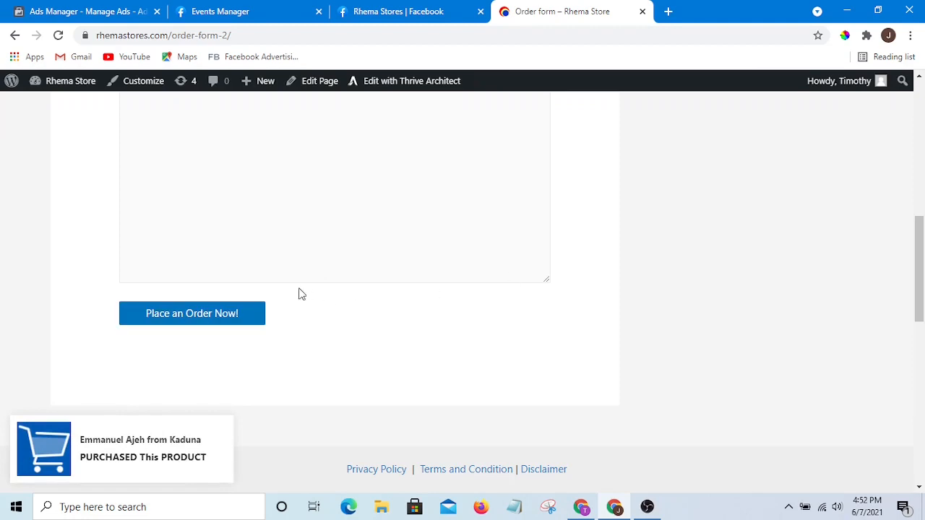
scroll(333, 354, "up", 3)
scroll(410, 262, "down", 3)
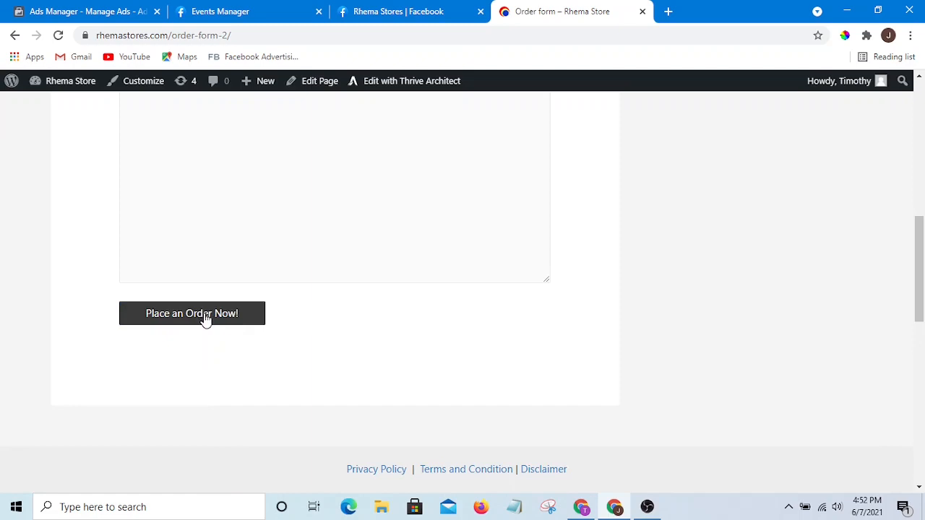
scroll(205, 320, "up", 5)
scroll(351, 265, "down", 3)
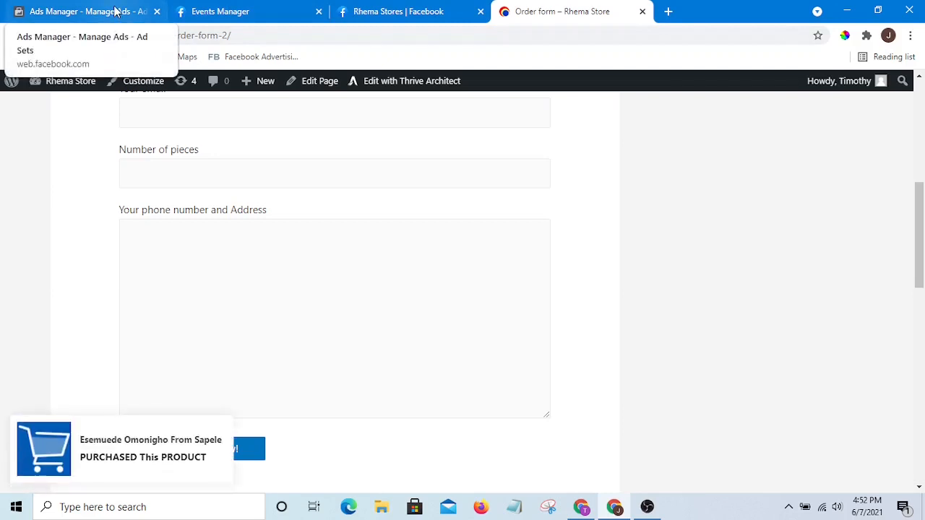
- Expand the View Content event in the pixel's event list in Events Manager and inspect its activity graph
left_click(246, 10)
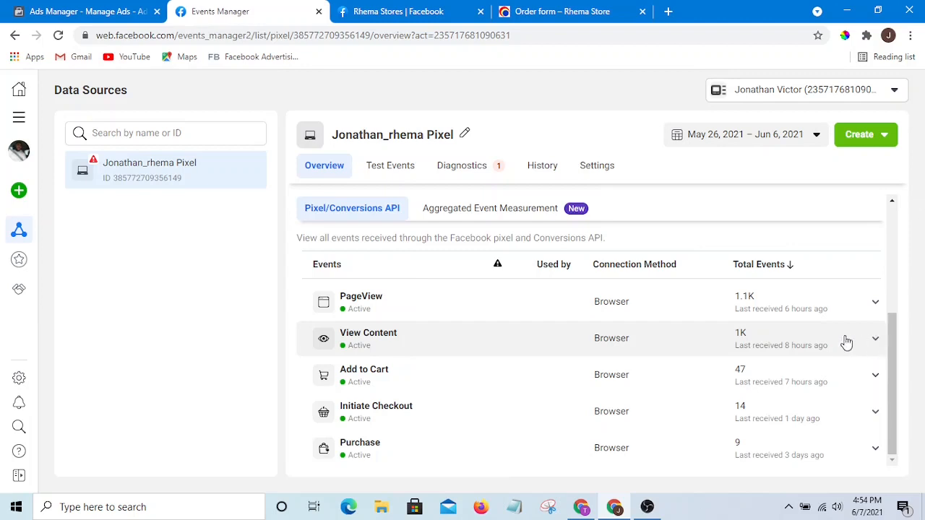
left_click(876, 343)
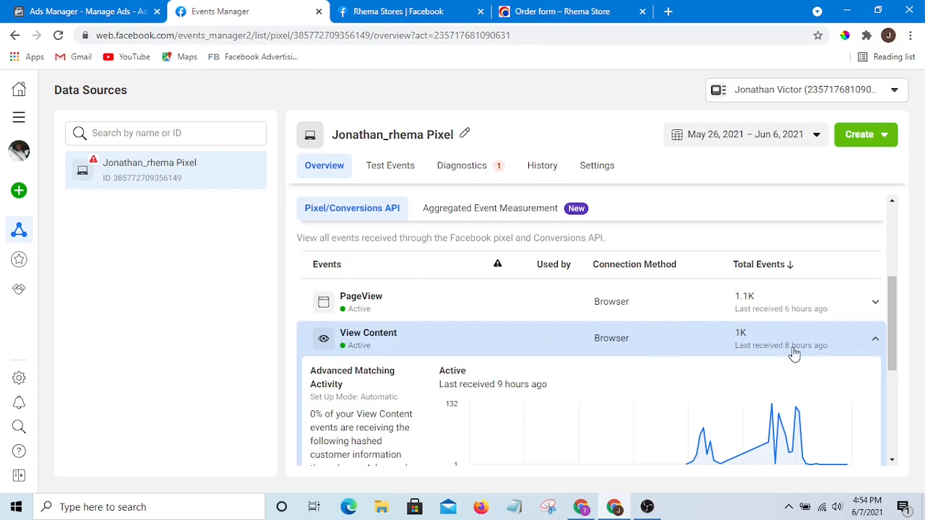
scroll(687, 345, "down", 2)
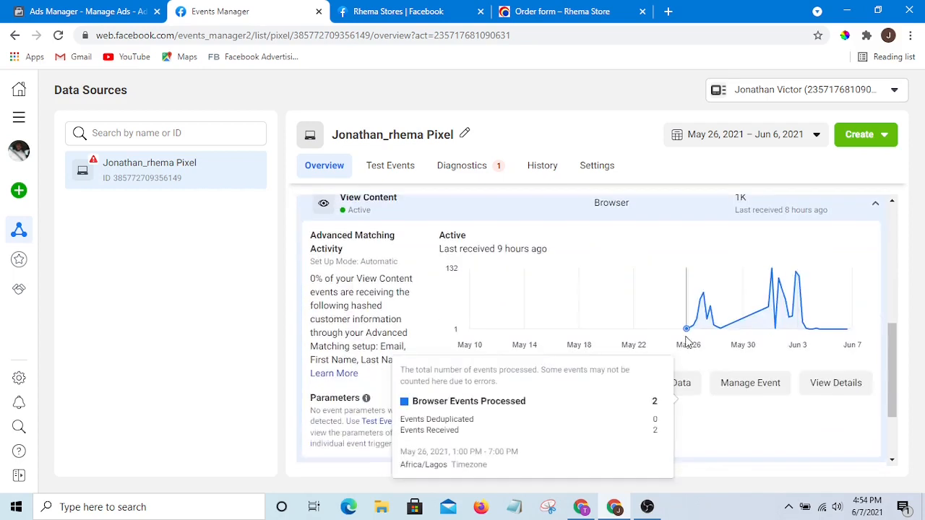
scroll(710, 341, "up", 2)
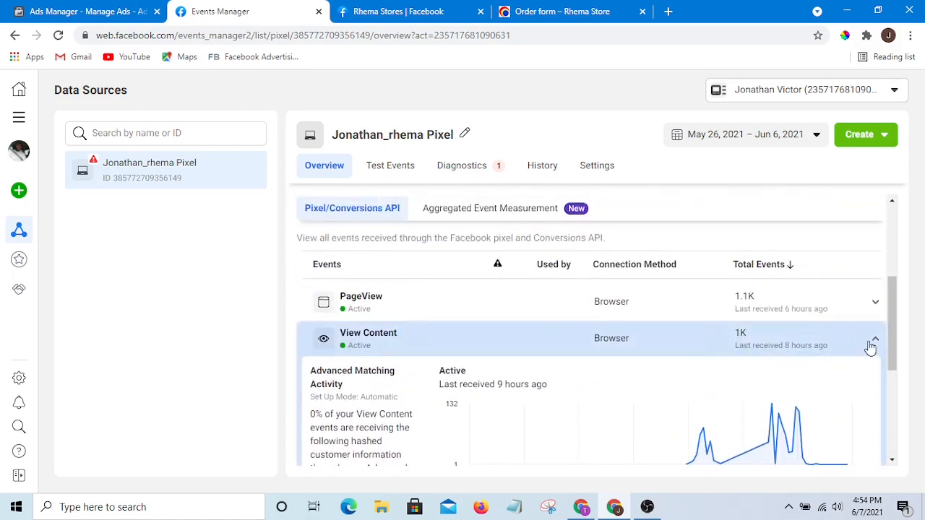
- Examine the expanded View Content details alongside the PageView, Add to Cart, Initiate Checkout and Purchase events
scroll(872, 344, "down", 1)
scroll(872, 312, "up", 1)
scroll(876, 348, "down", 1)
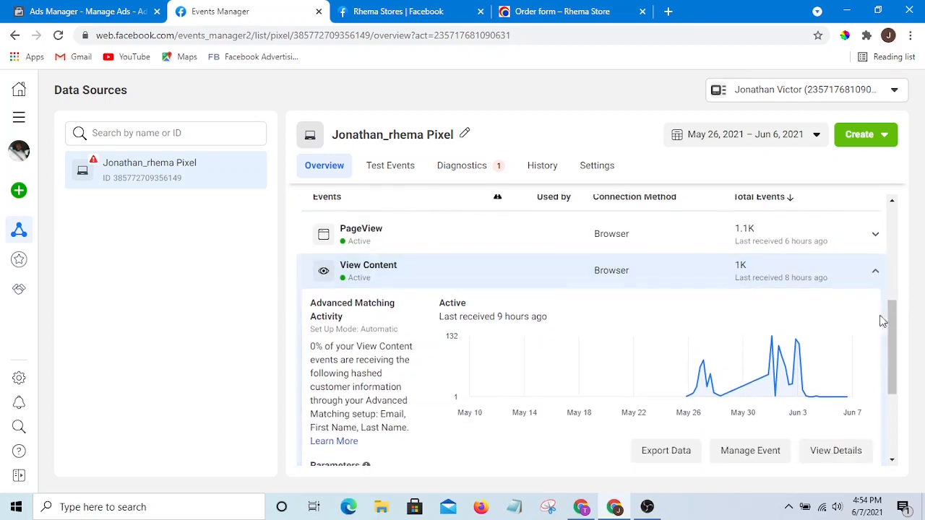
scroll(896, 345, "up", 1)
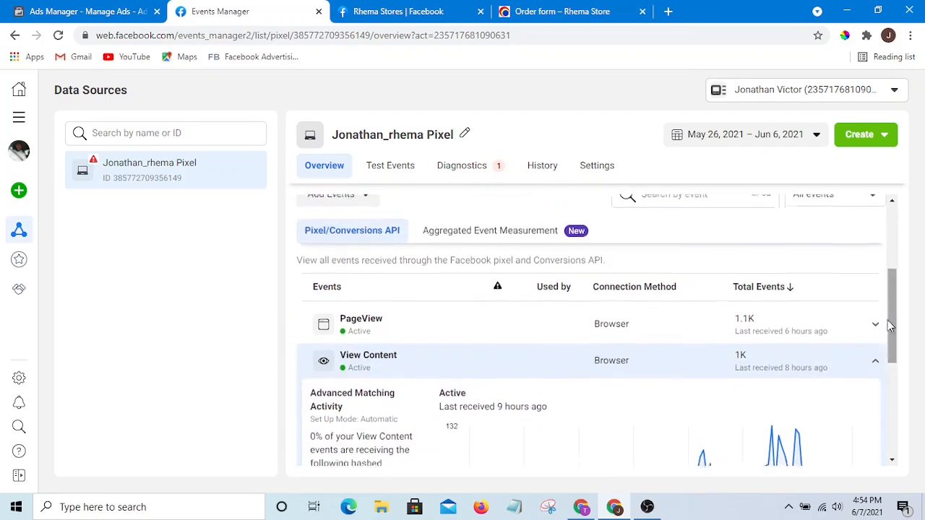
scroll(876, 353, "down", 4)
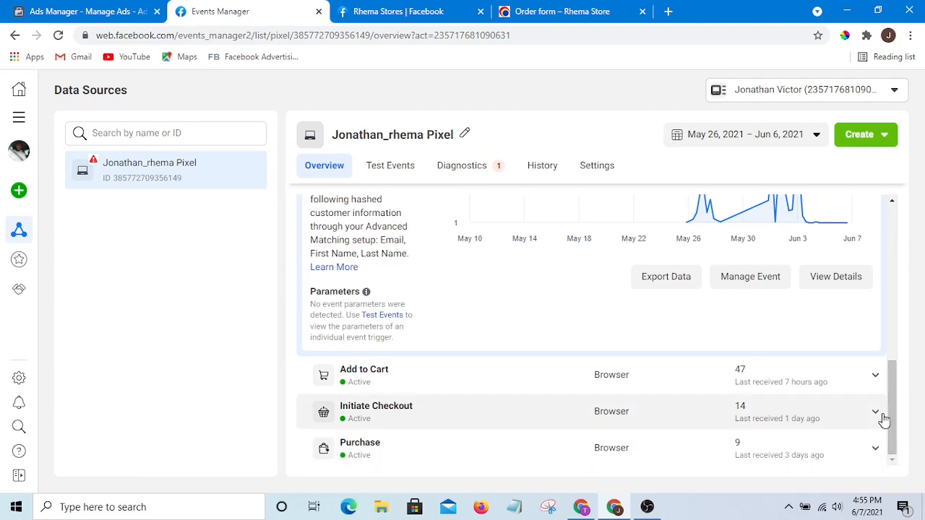
scroll(894, 426, "up", 5)
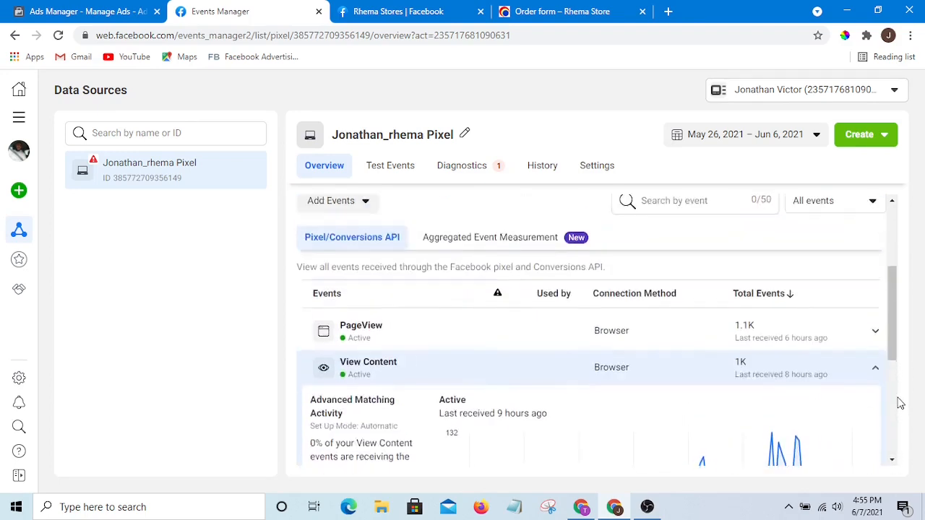
scroll(888, 419, "down", 2)
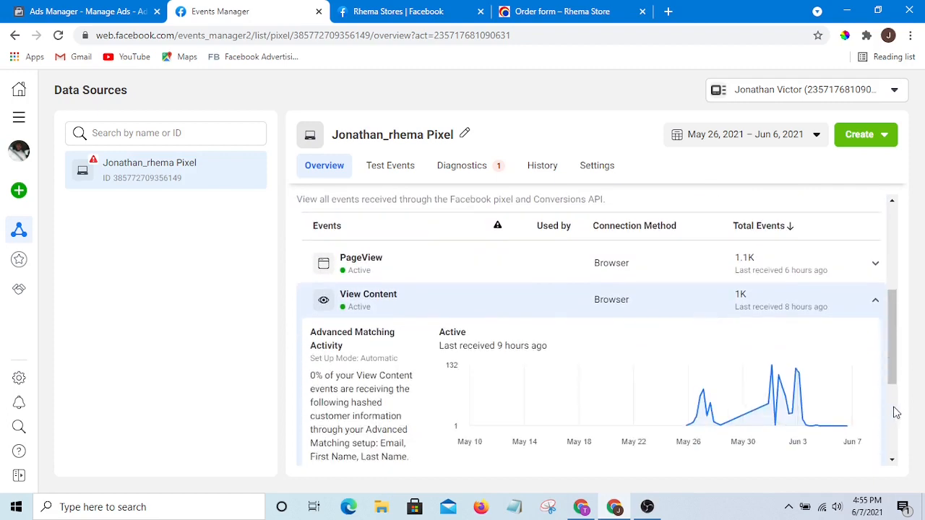
left_click_drag(896, 387, 922, 373)
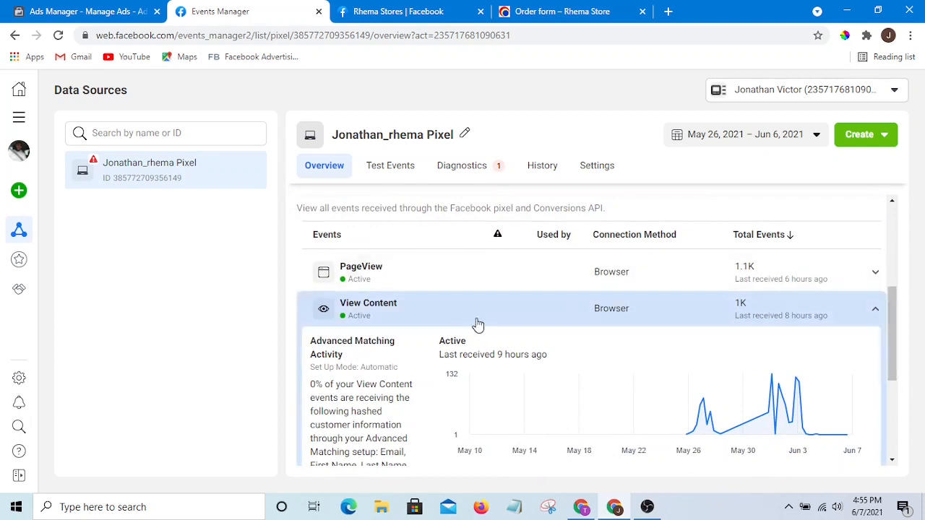
- Switch to Ads Manager and view the campaign's ad set with the All Tools overview closed
mouse_move(557, 376)
left_click(69, 9)
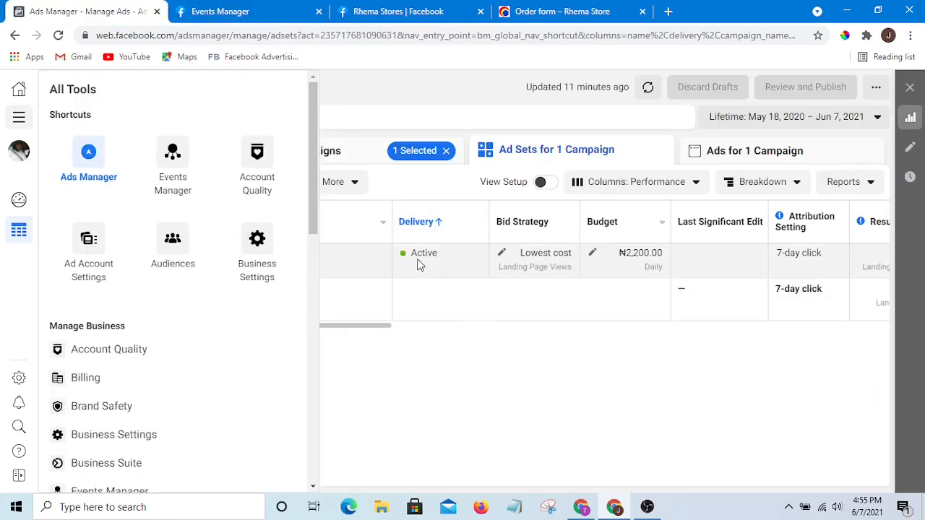
left_click(332, 336)
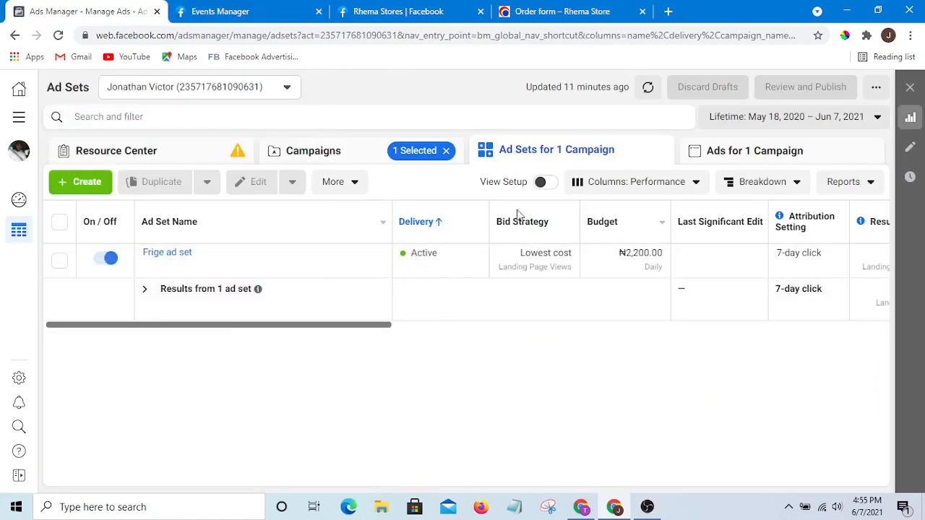
- Return to Events Manager, manage the View Content event and open the Event Setup Tool for it
left_click(257, 7)
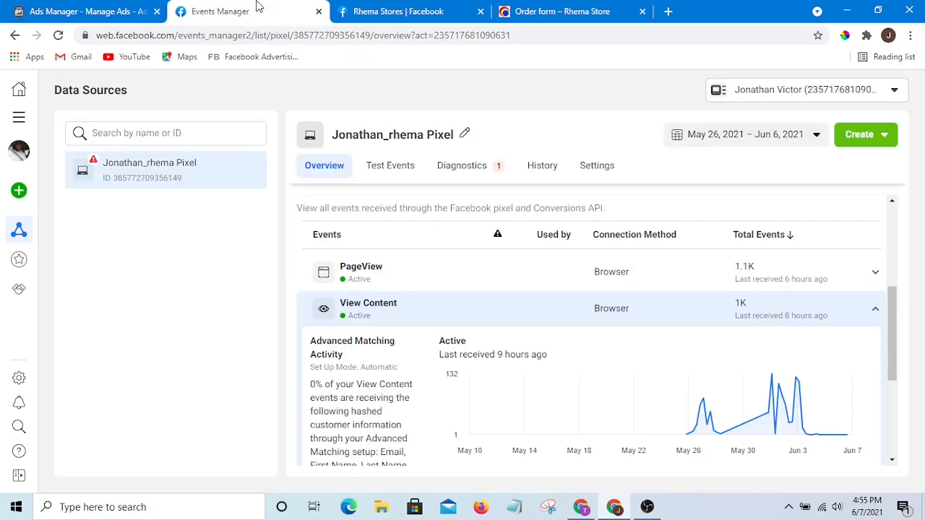
scroll(612, 332, "down", 3)
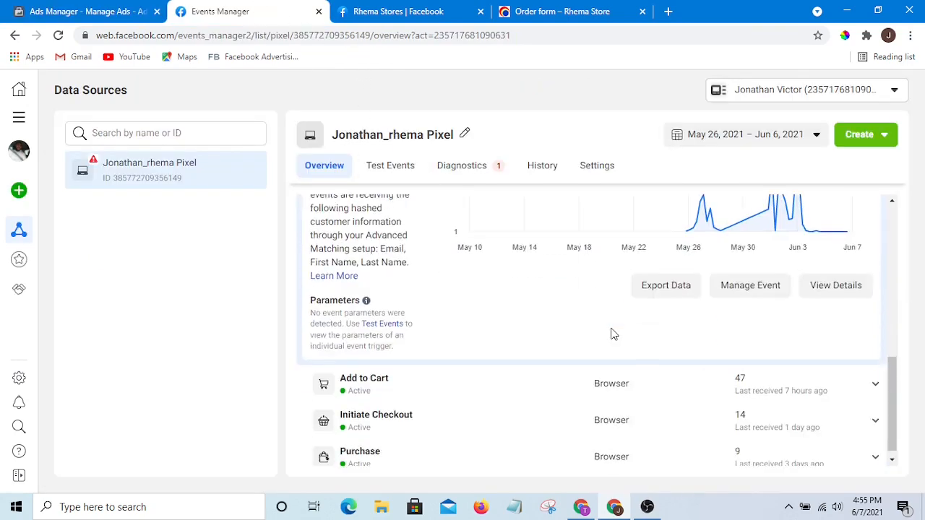
scroll(612, 332, "up", 1)
scroll(611, 332, "up", 2)
scroll(467, 305, "down", 1)
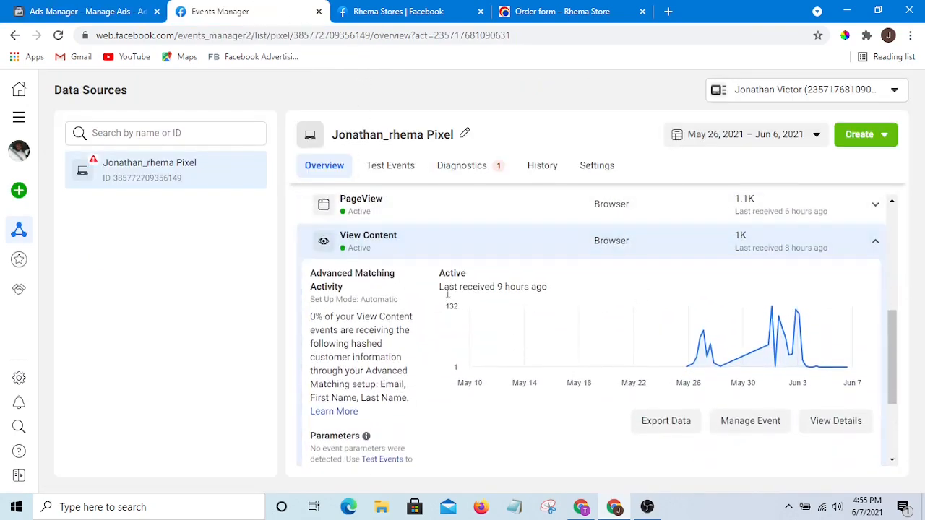
scroll(646, 310, "down", 2)
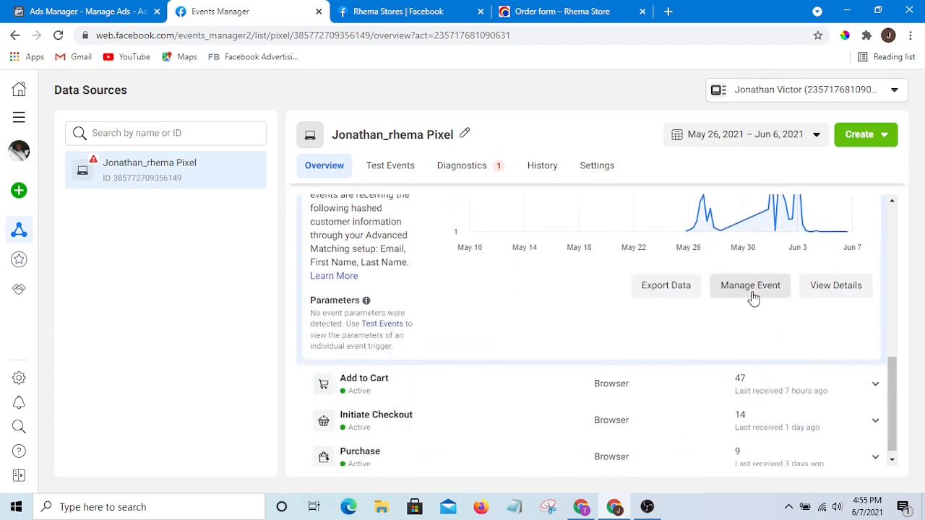
left_click(749, 288)
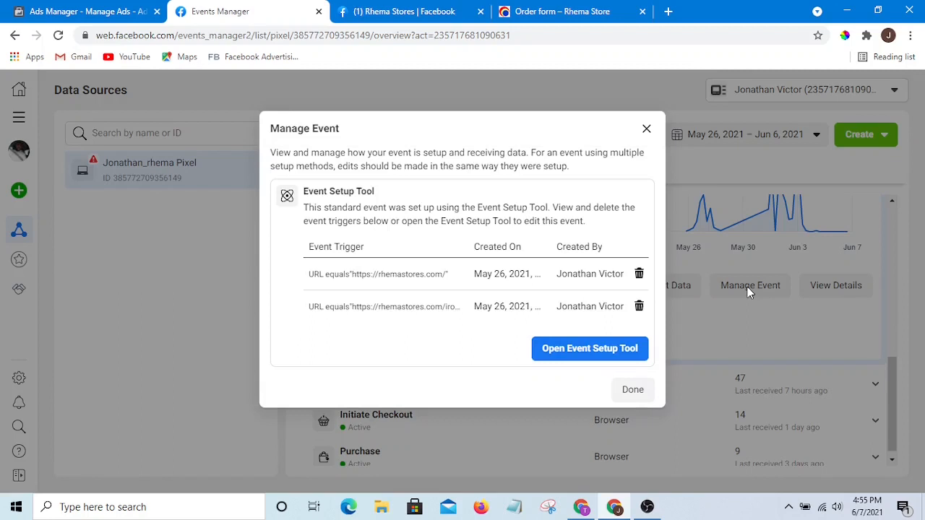
left_click(579, 353)
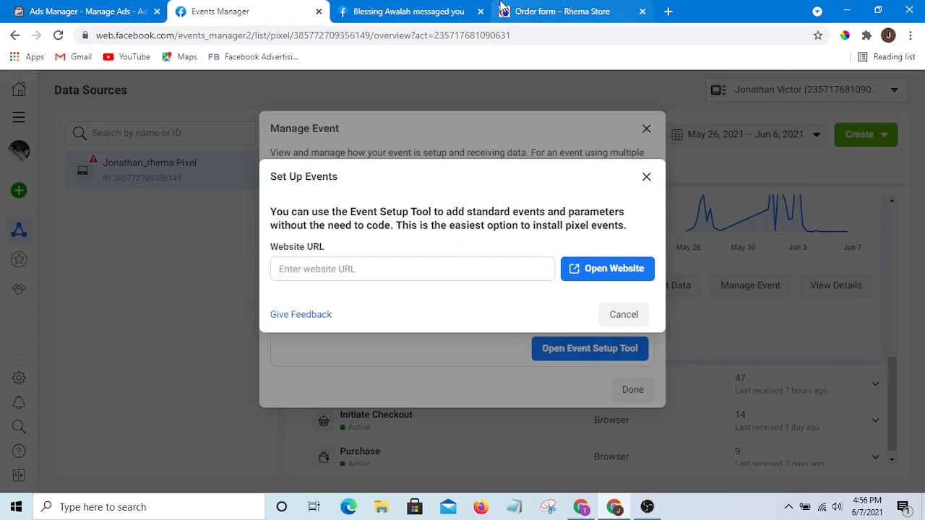
- Go back from the order form to the store's refrigerator product page and copy its full URL
left_click(578, 14)
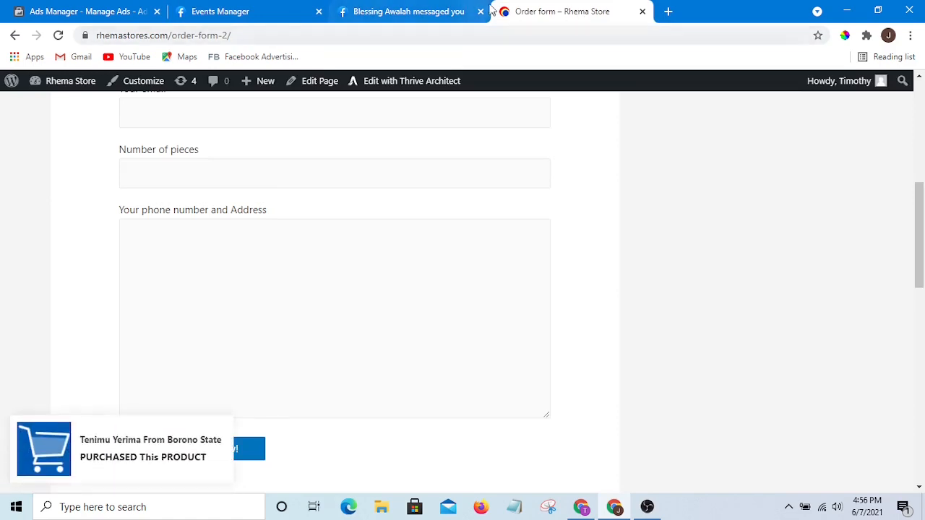
left_click(15, 36)
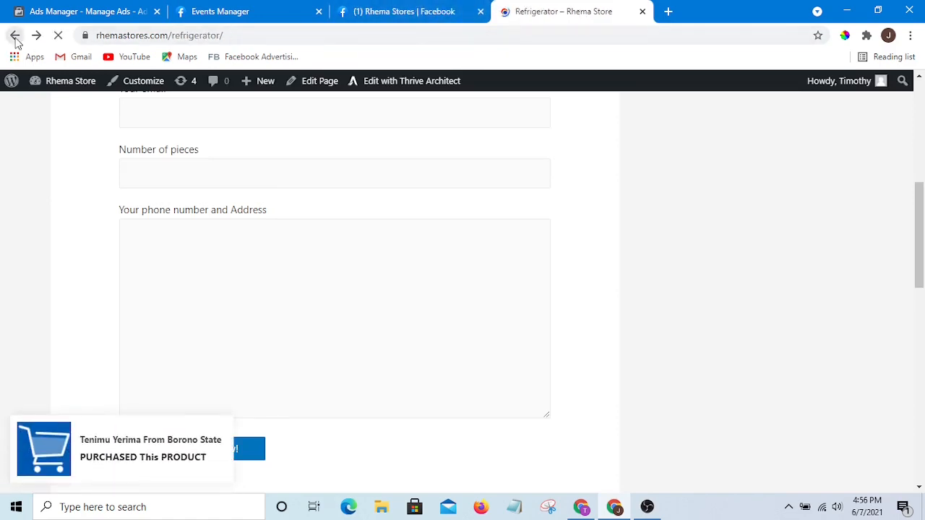
scroll(405, 220, "up", 18)
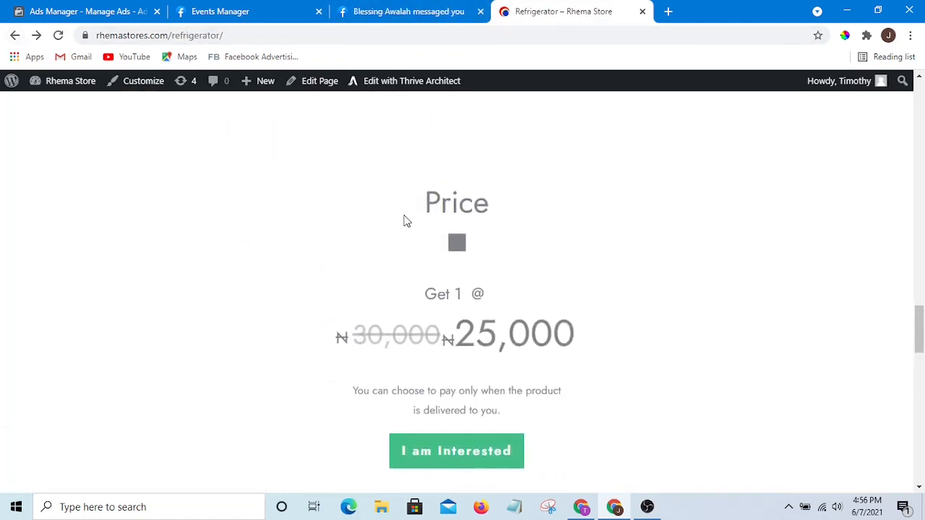
scroll(400, 198, "up", 6)
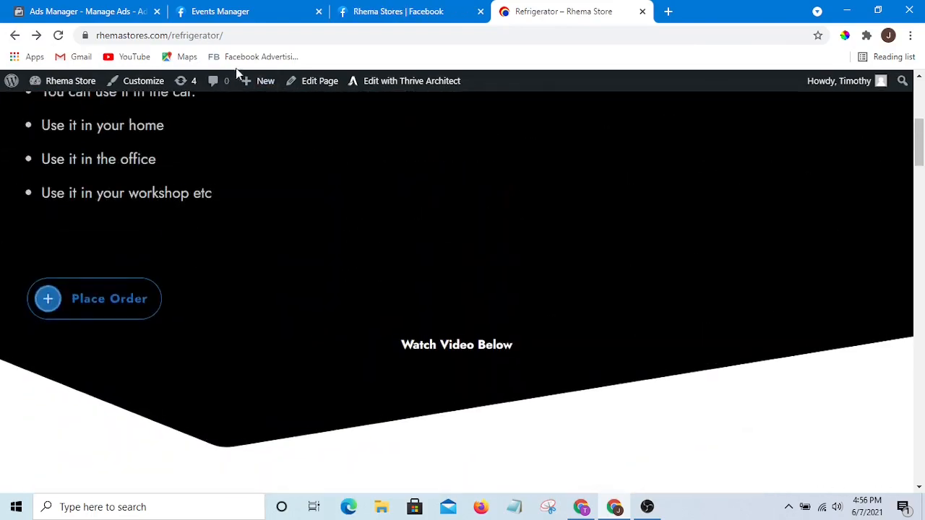
left_click(258, 34)
left_click(274, 34)
left_click_drag(254, 35, 99, 44)
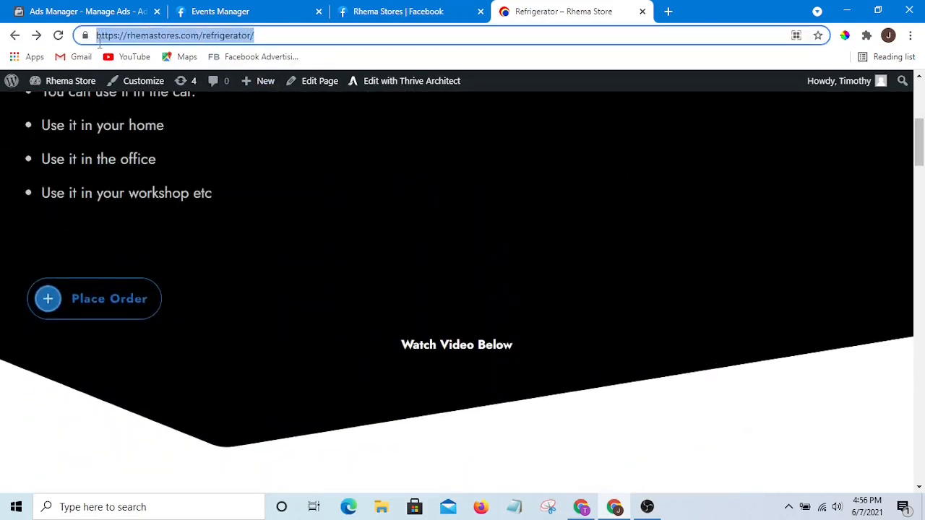
right_click(123, 36)
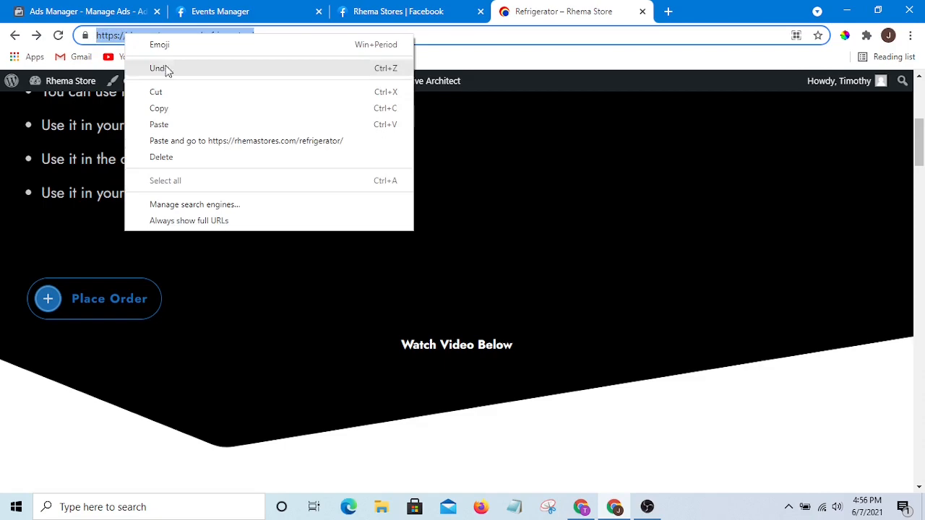
left_click(168, 108)
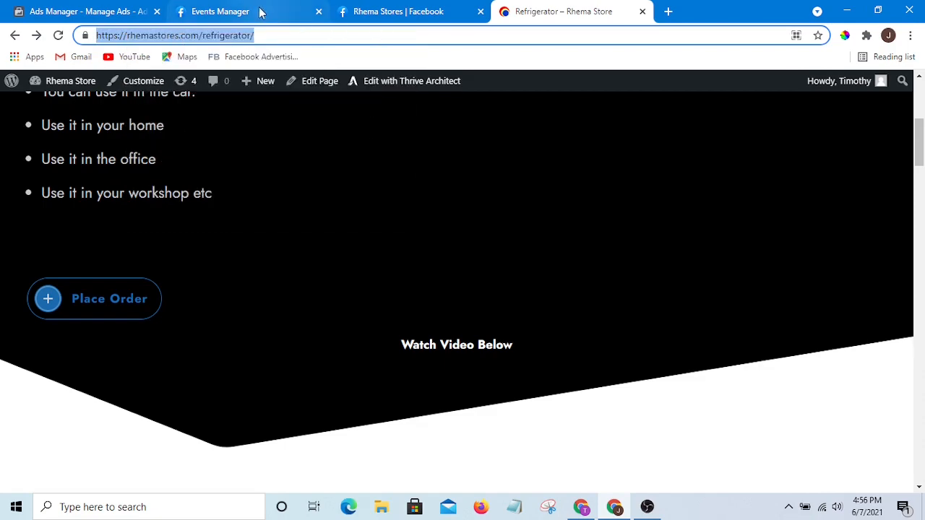
left_click(361, 11)
left_click(275, 15)
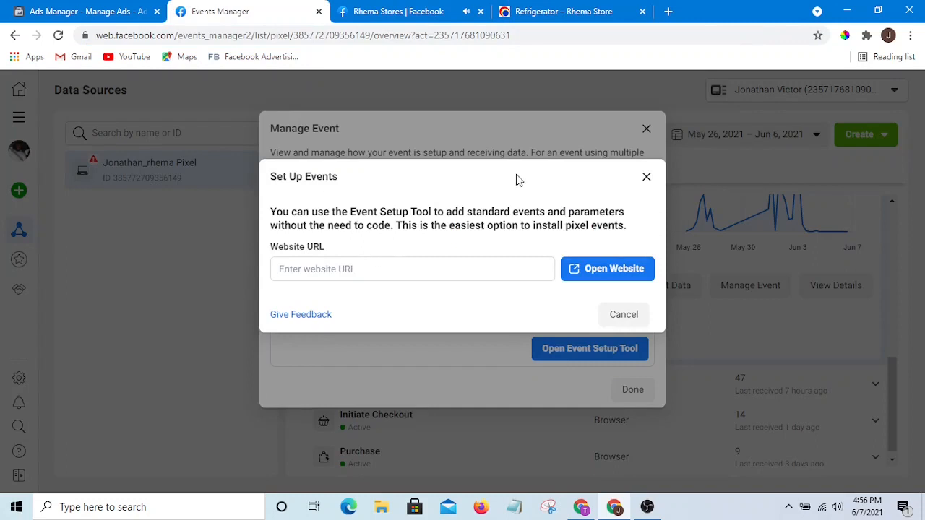
right_click(399, 271)
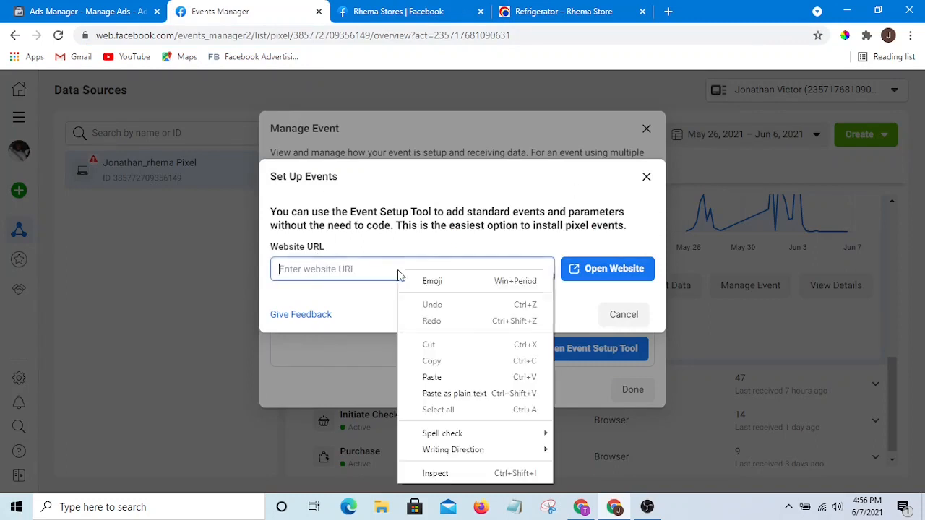
left_click(434, 378)
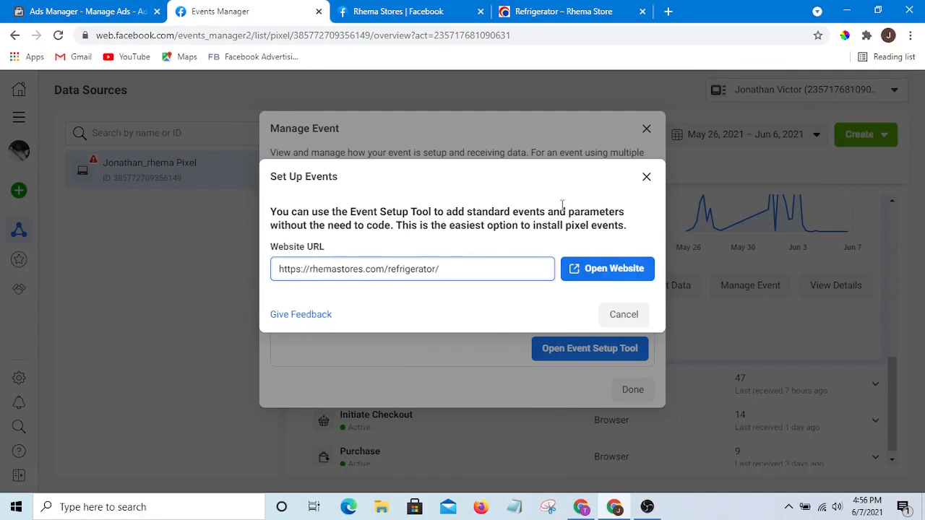
left_click(611, 271)
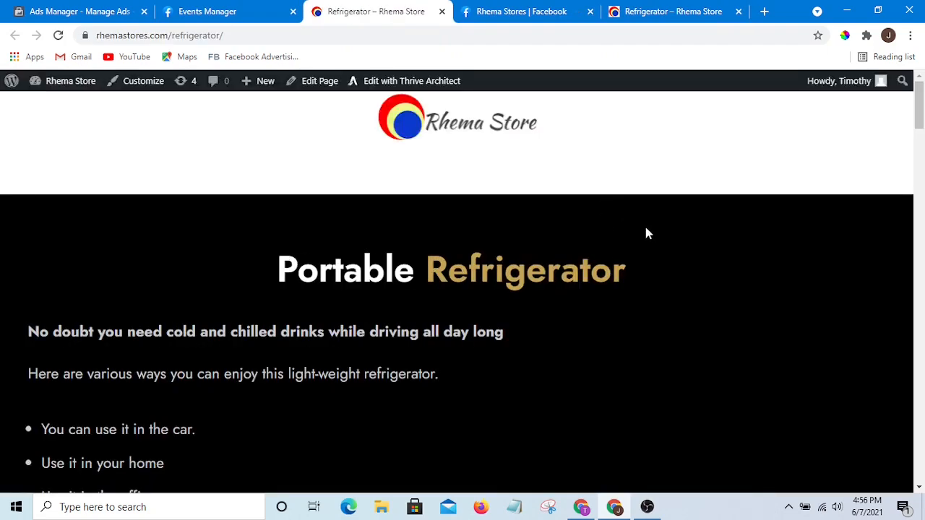
scroll(647, 233, "down", 1)
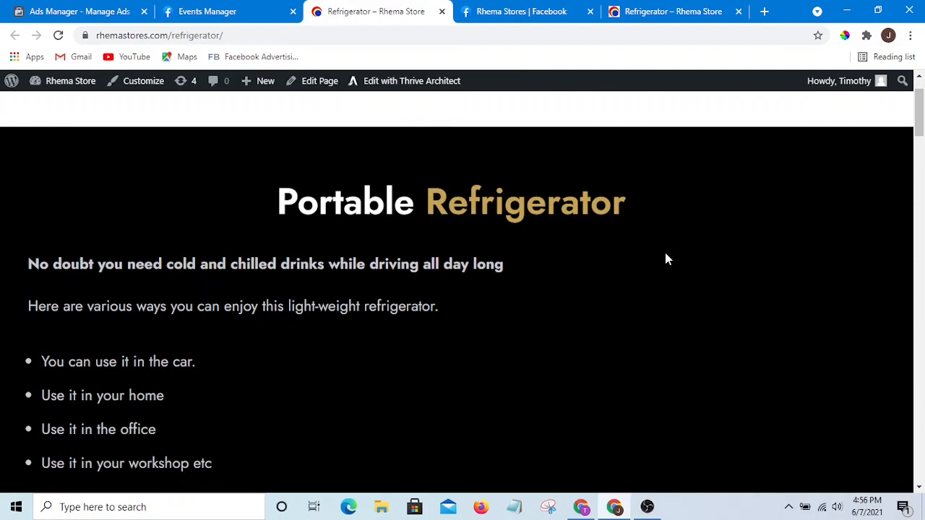
- Close the refrigerator page opened for event setup after looking it over, and dismiss the Set Up Events dialog
scroll(665, 259, "down", 2)
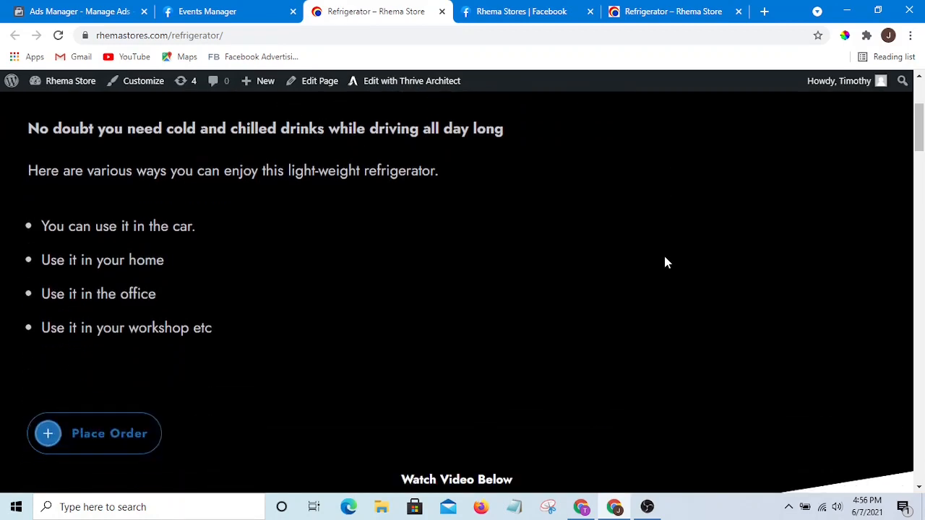
scroll(666, 261, "up", 3)
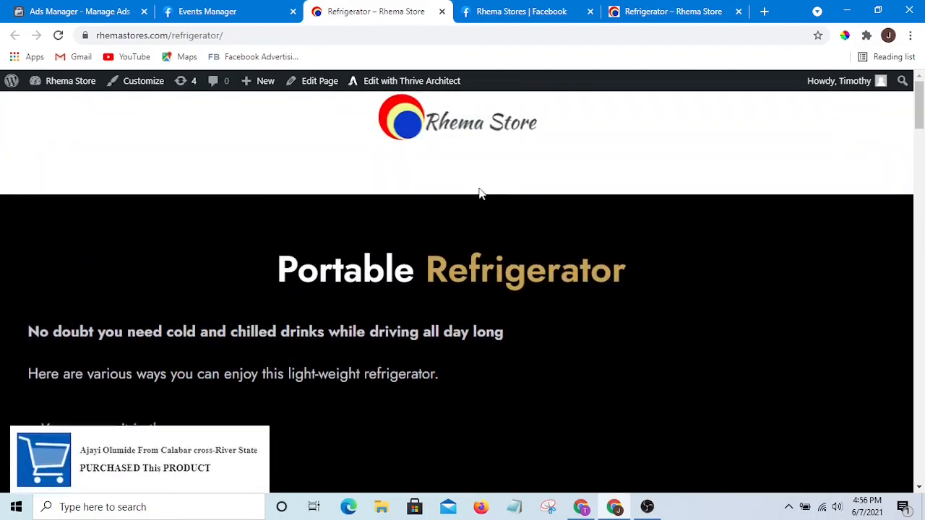
scroll(466, 194, "down", 8)
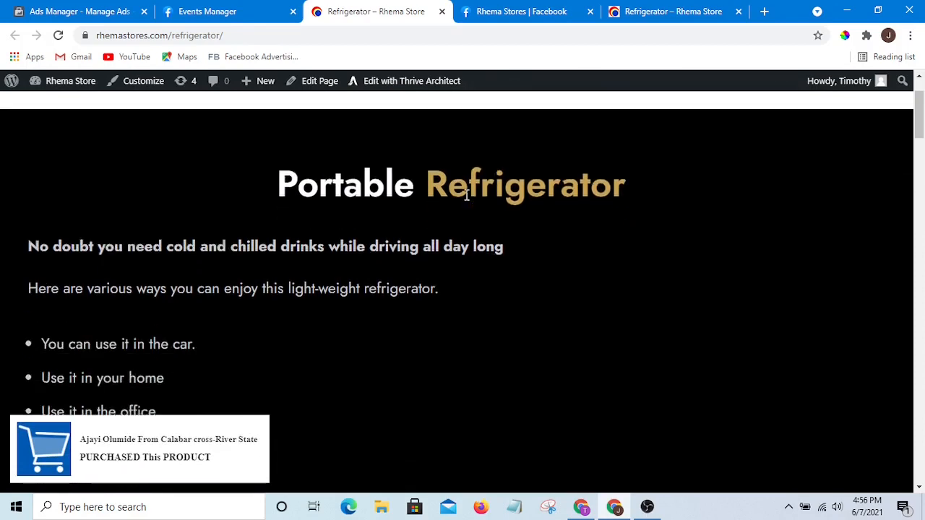
scroll(467, 201, "down", 2)
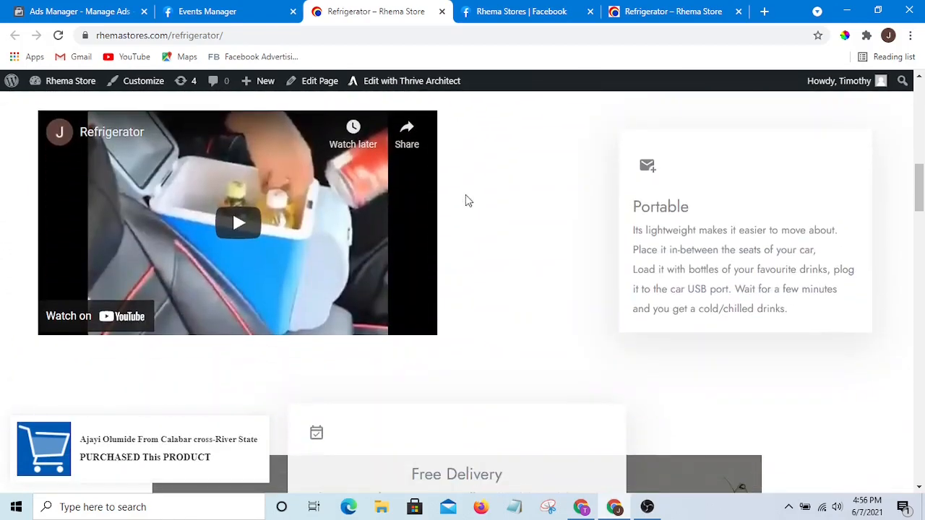
scroll(466, 201, "up", 10)
scroll(466, 201, "up", 1)
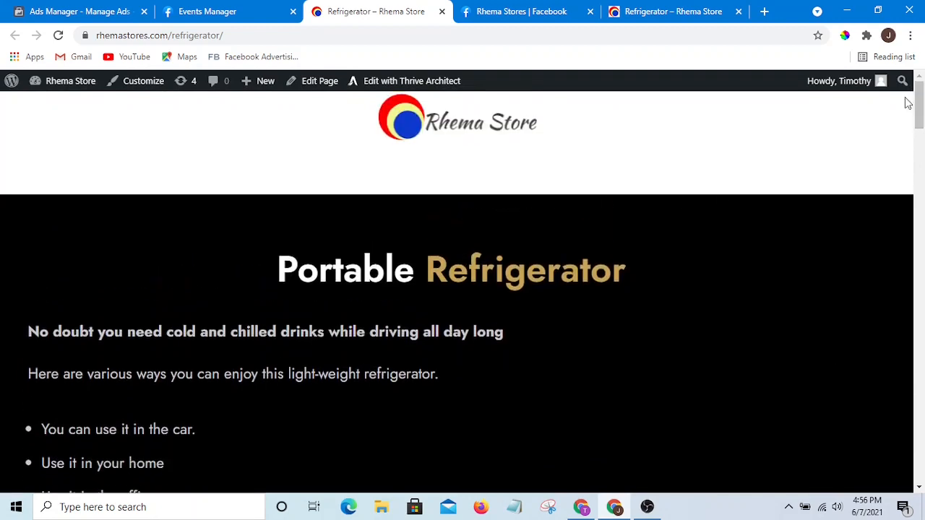
key("ctrl+w")
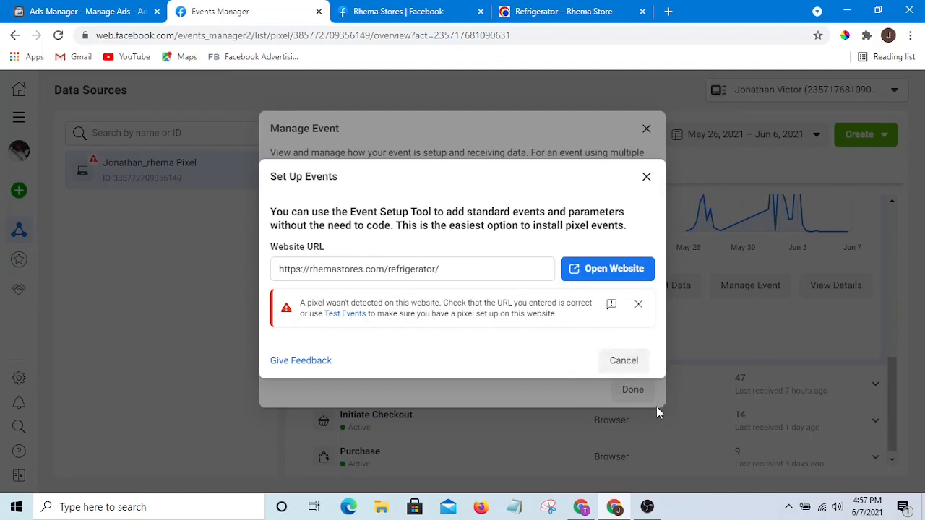
left_click(646, 177)
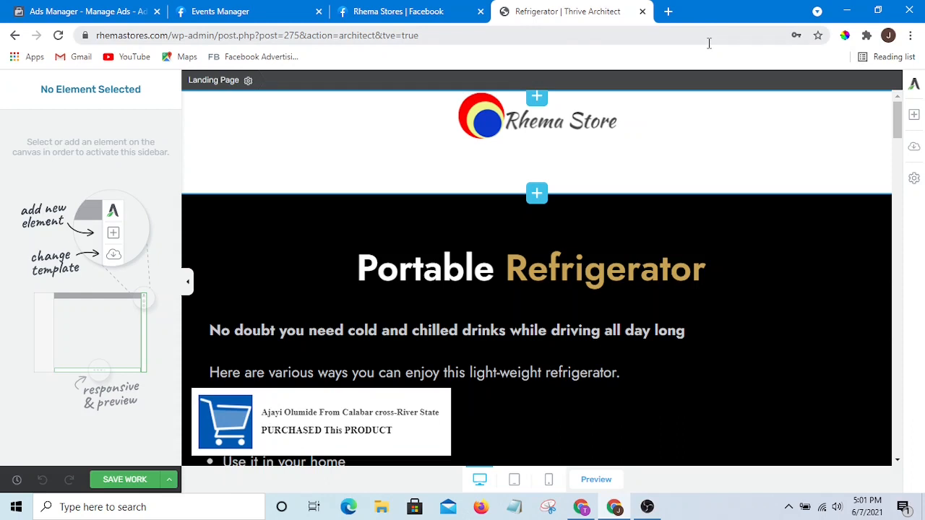
- Search Google for "facebook helper" in a new tab and open the Facebook Pixel Helper page in the Chrome Web Store
left_click(668, 11)
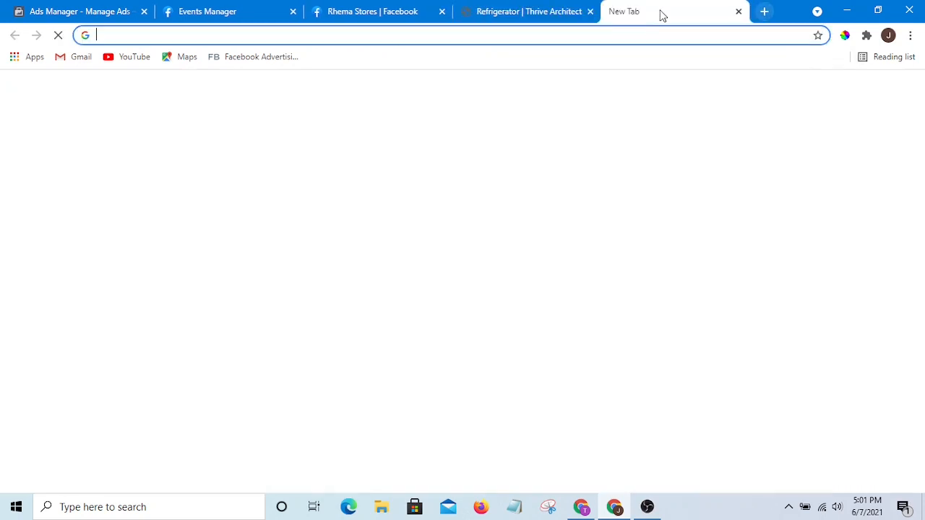
left_click(477, 287)
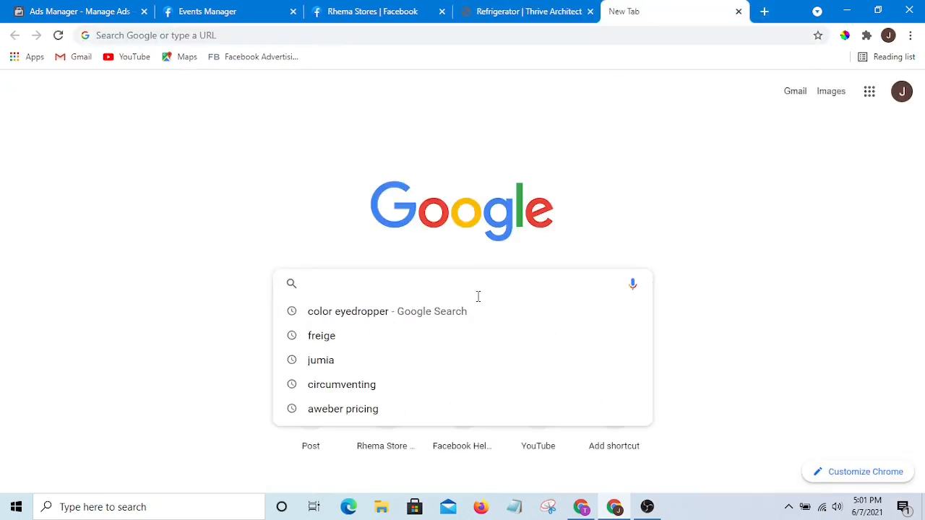
type("faceb")
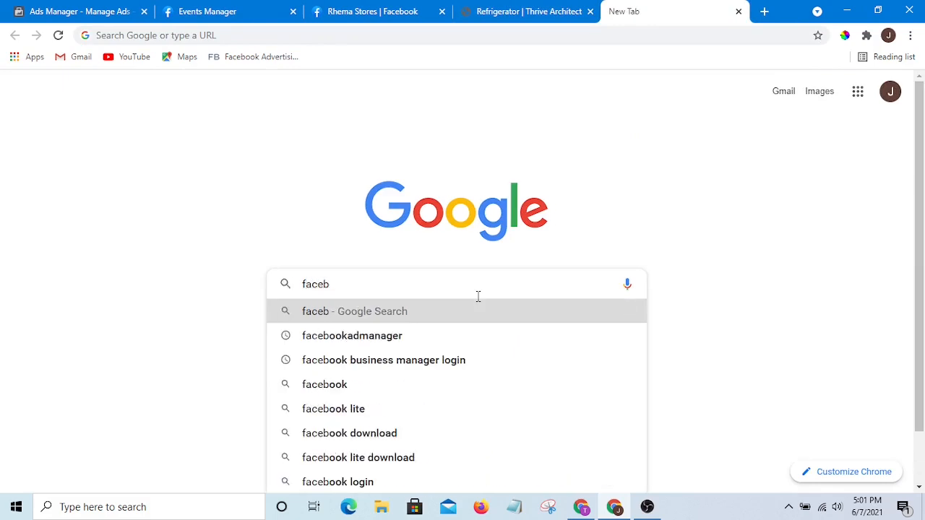
type("ook ")
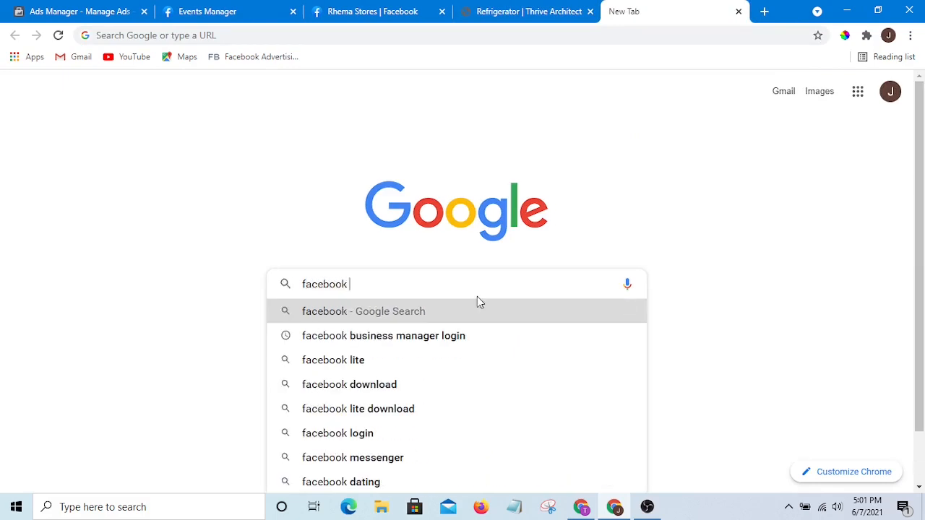
type("hel")
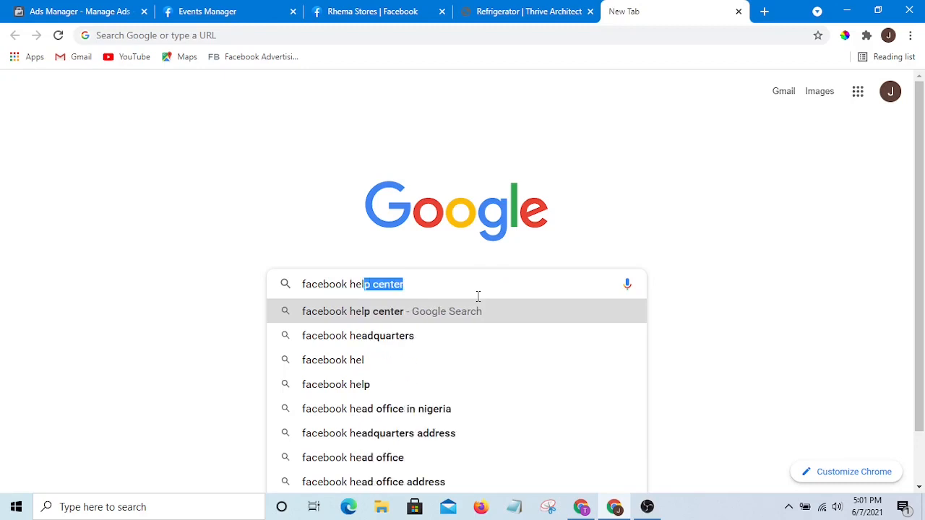
type("per")
key("Return")
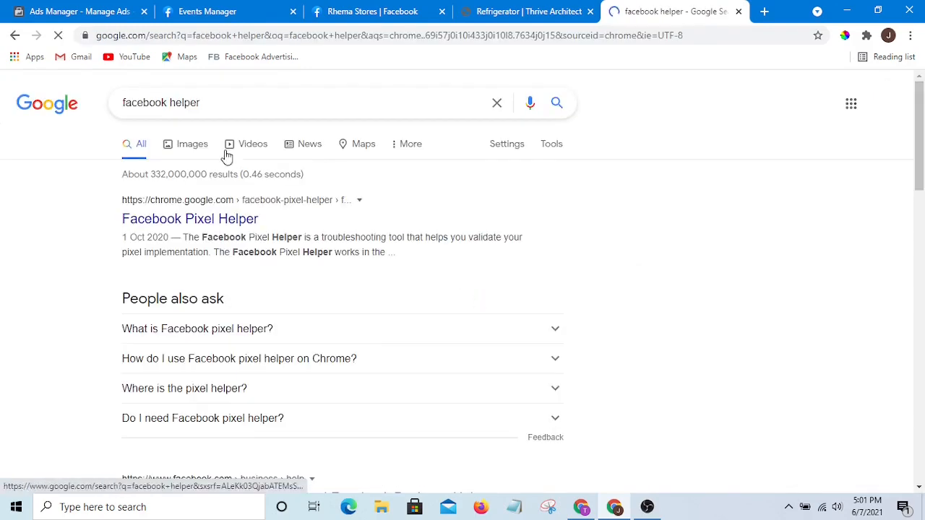
left_click(199, 220)
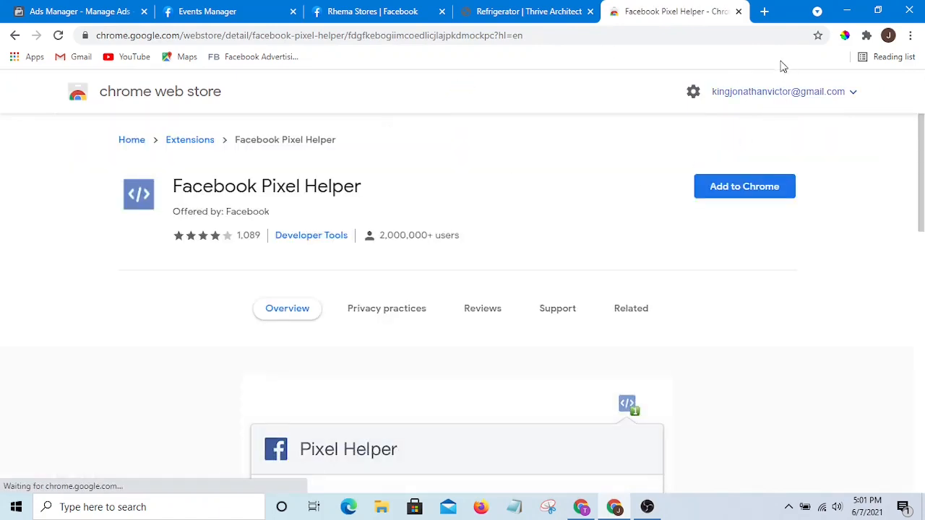
- Add the Facebook Pixel Helper extension to Chrome and dismiss the installation notice
left_click(731, 189)
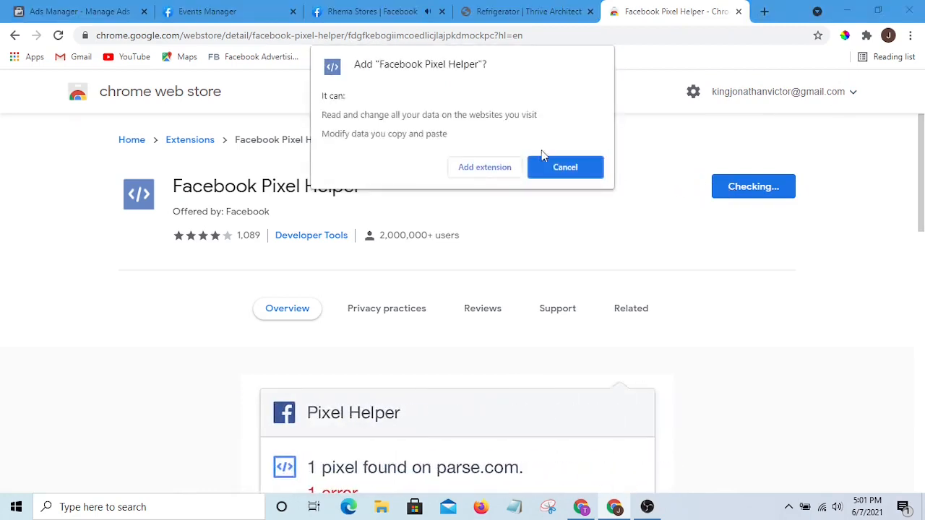
left_click(495, 174)
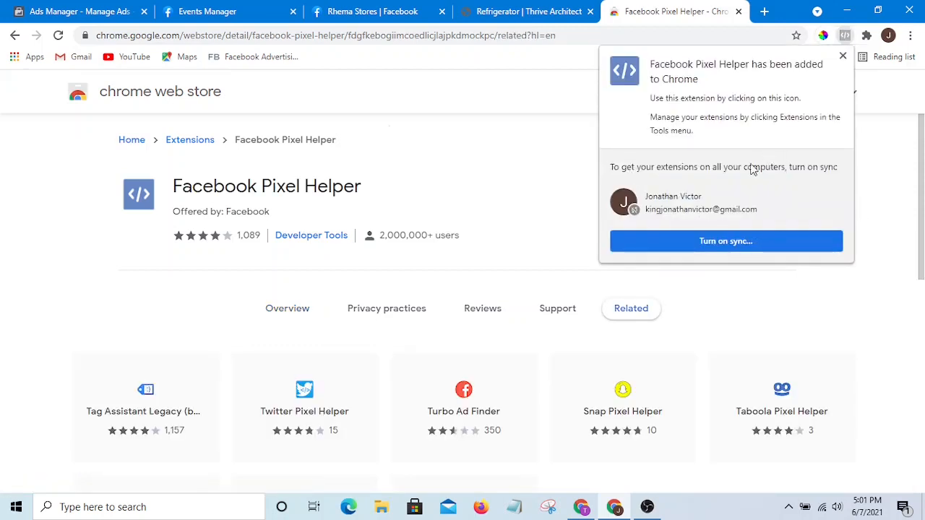
left_click(843, 57)
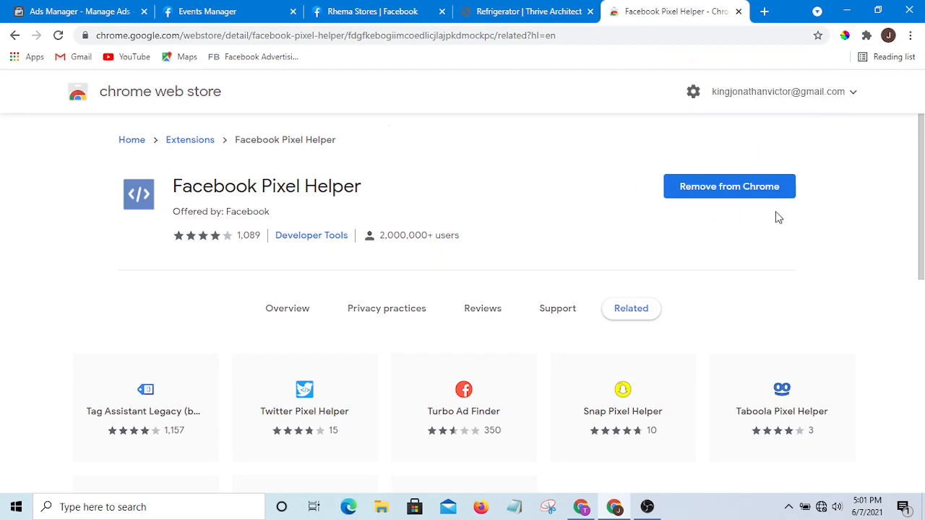
- Pin the Facebook Pixel Helper extension so that its icon stays shown in the browser
scroll(679, 206, "down", 2)
scroll(637, 206, "up", 2)
scroll(612, 196, "down", 1)
scroll(603, 190, "up", 1)
left_click(867, 36)
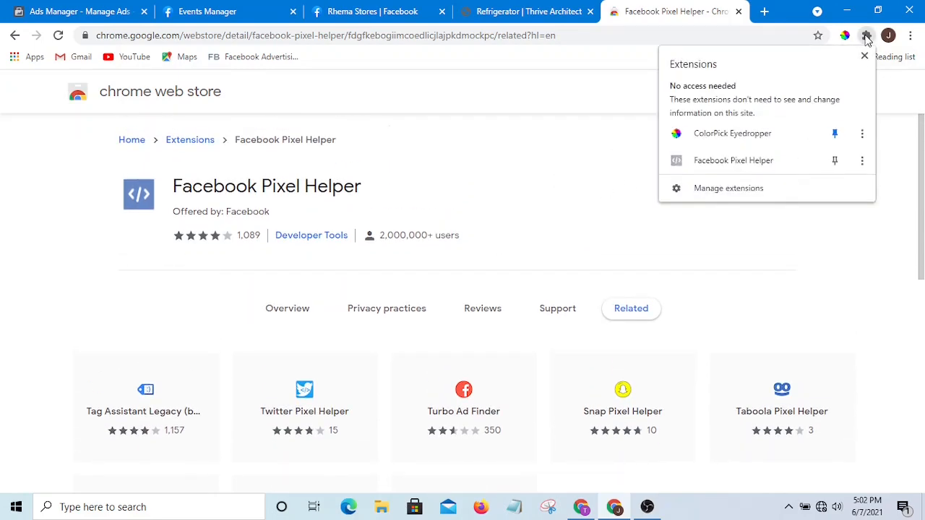
left_click(835, 162)
left_click(667, 152)
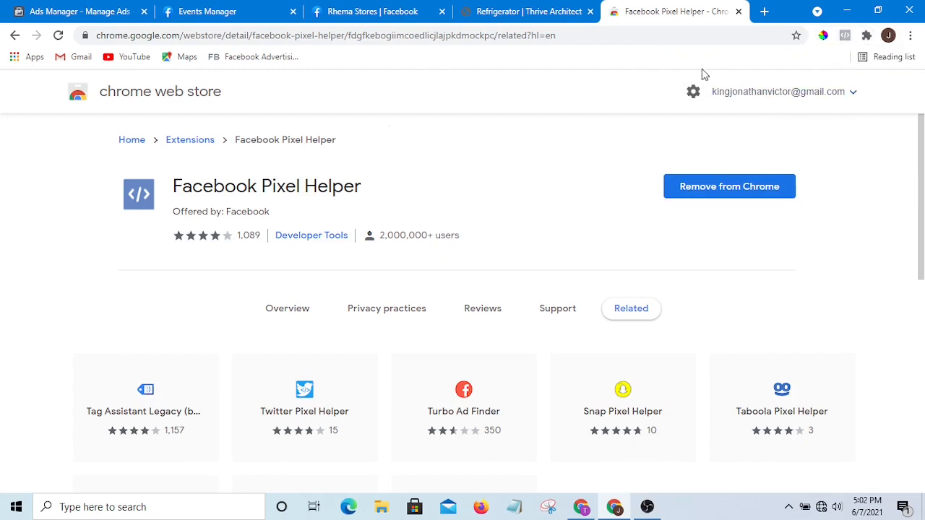
left_click(585, 35)
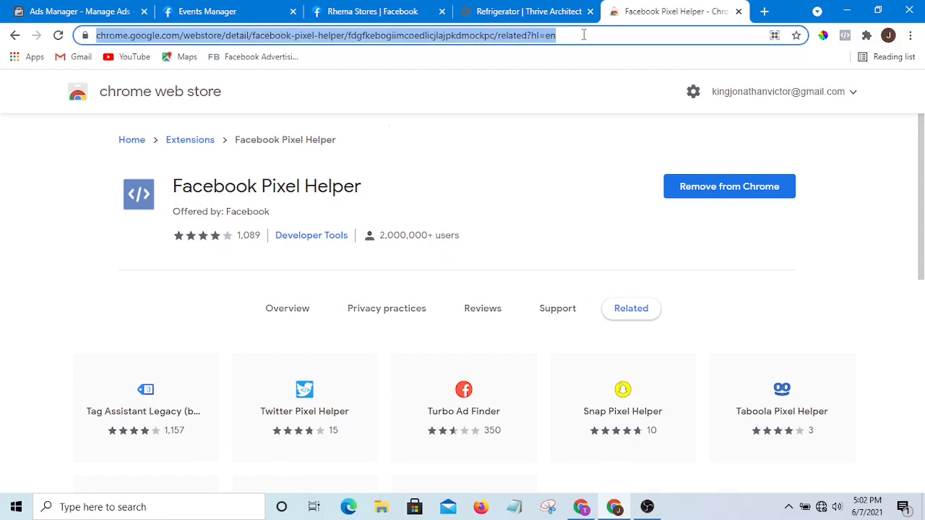
type("https://rhemastores.com/refrigerator/")
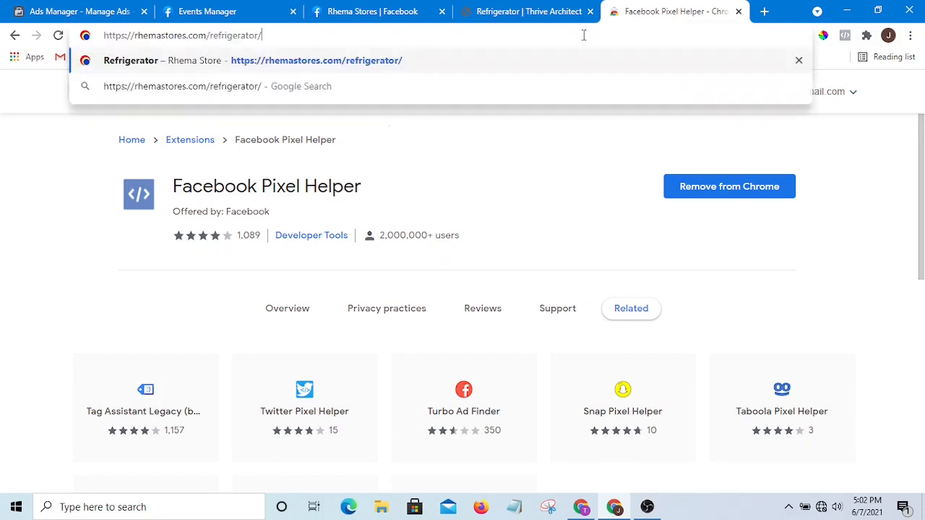
key("Return")
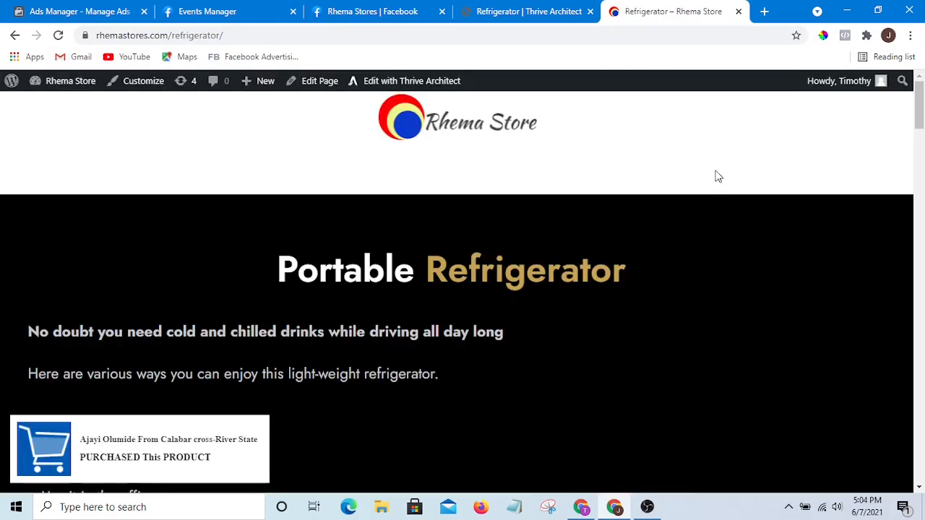
scroll(475, 175, "down", 1)
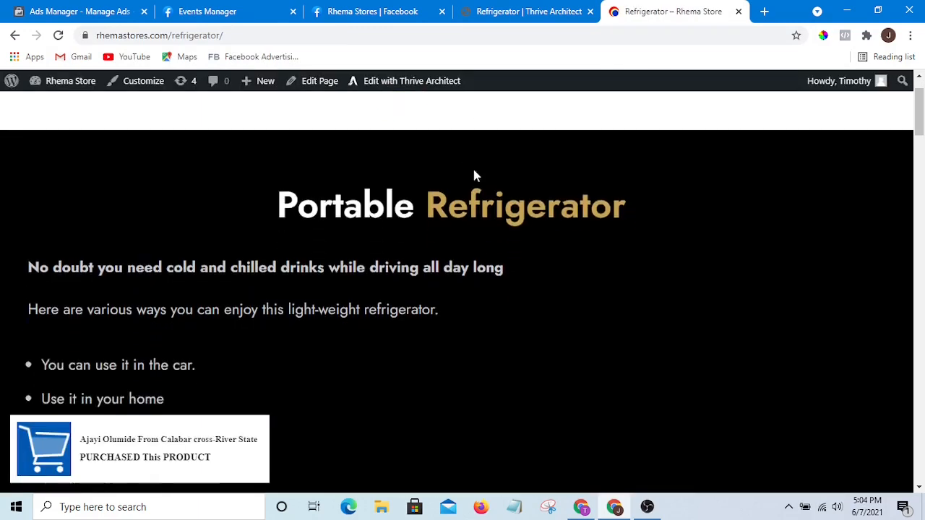
scroll(513, 231, "up", 1)
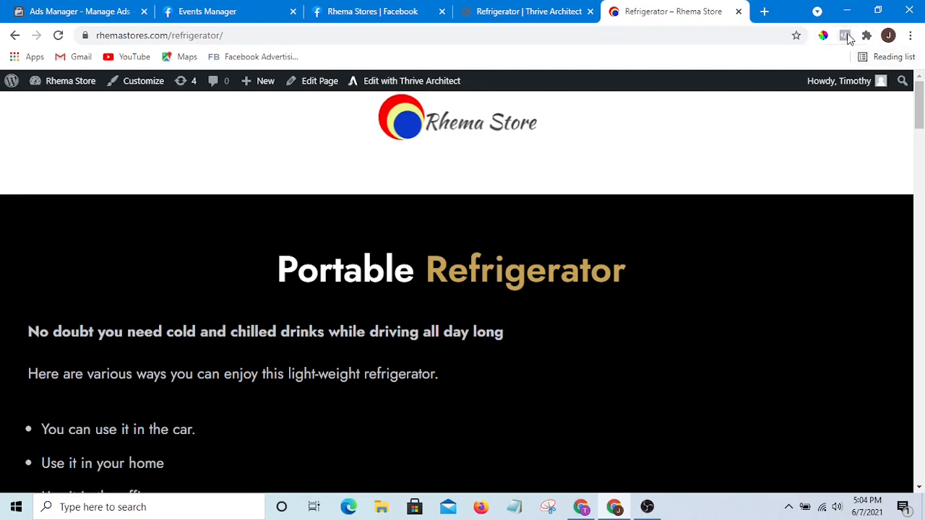
left_click(846, 36)
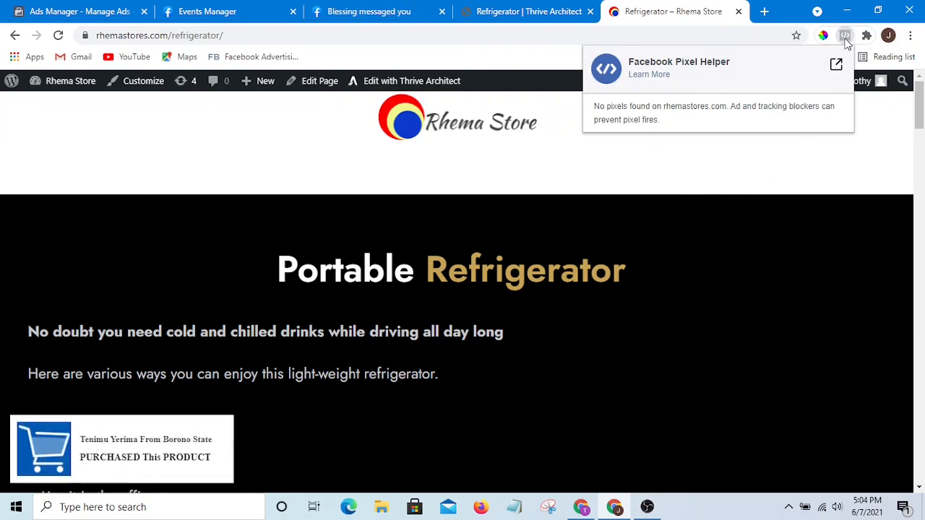
left_click(762, 178)
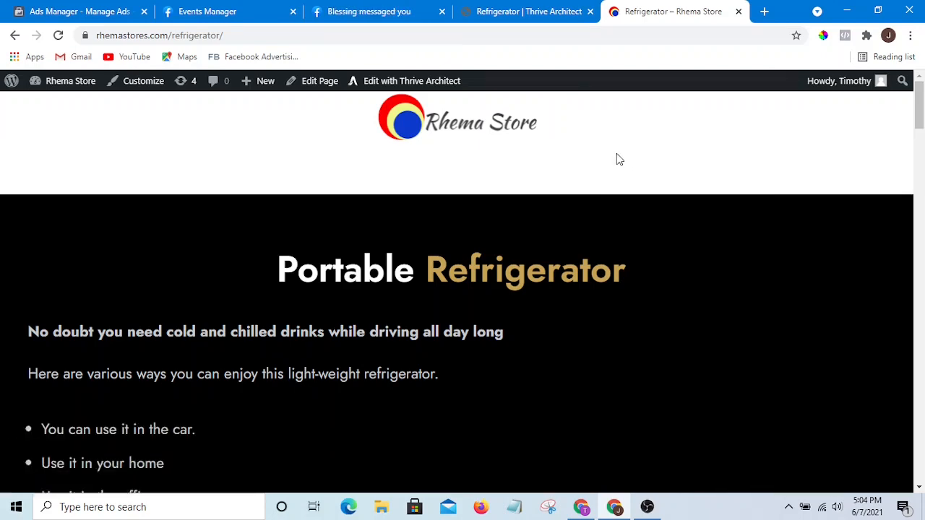
- Look over the refrigerator product page from its headline through the product video to the delivery information
scroll(593, 162, "down", 1)
scroll(478, 180, "up", 1)
scroll(549, 166, "down", 4)
scroll(618, 168, "up", 4)
scroll(583, 258, "down", 6)
scroll(535, 244, "down", 4)
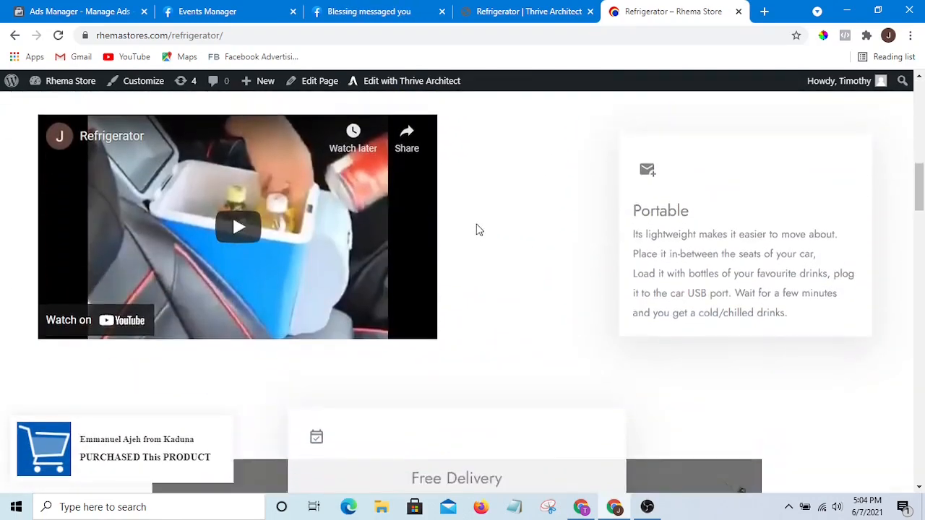
scroll(499, 235, "up", 10)
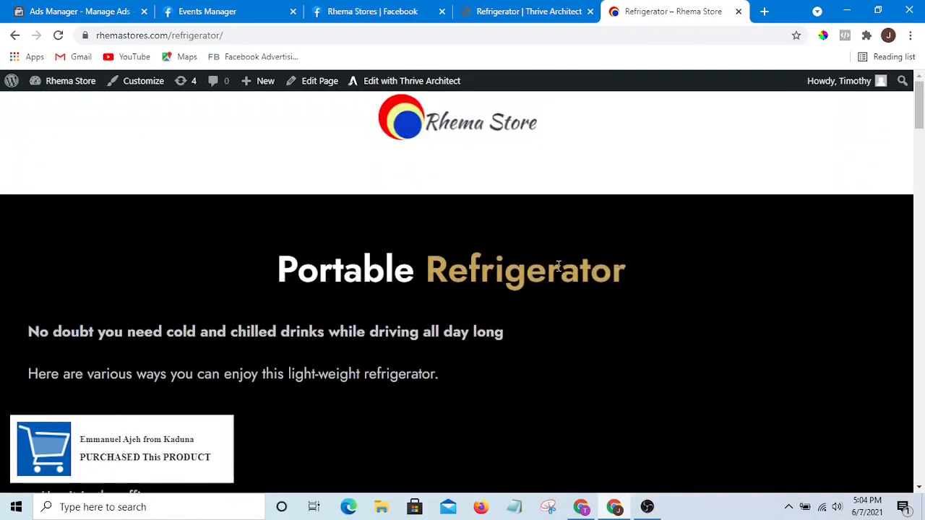
scroll(653, 361, "down", 5)
scroll(615, 310, "up", 5)
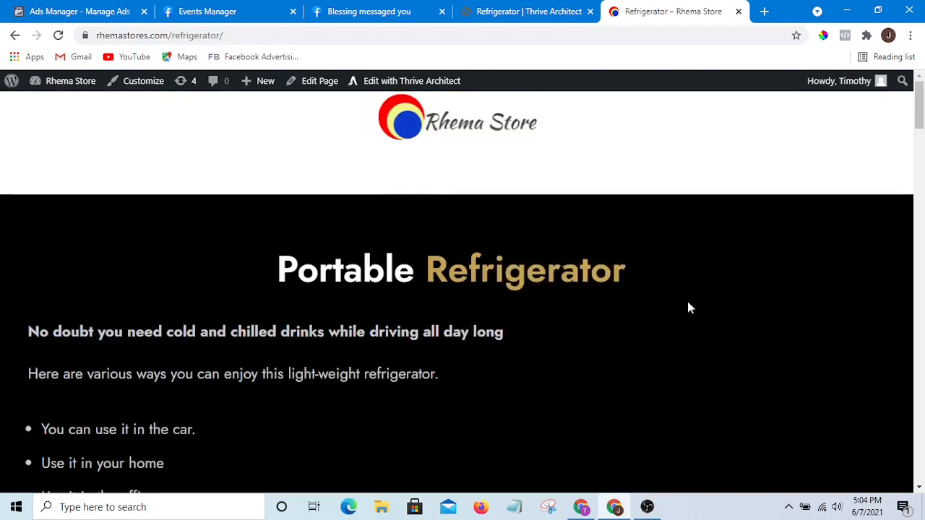
scroll(688, 305, "down", 3)
scroll(599, 221, "down", 13)
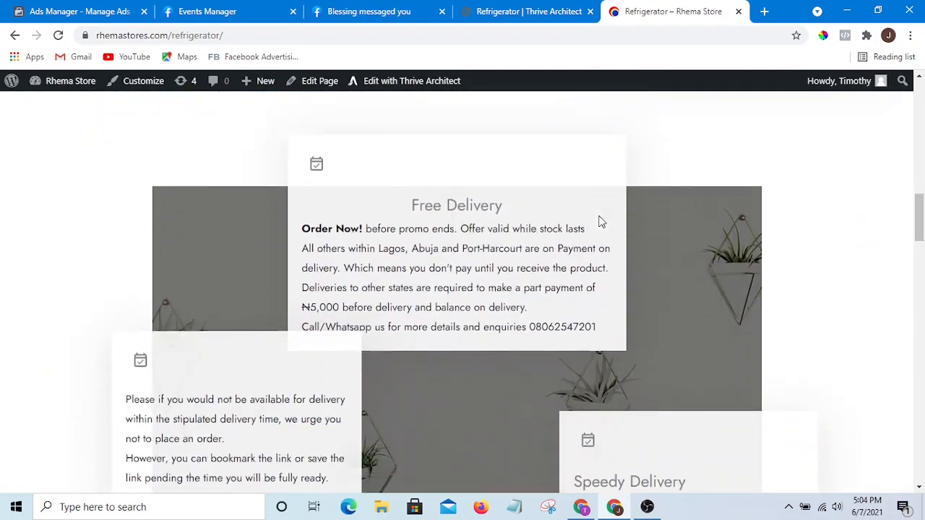
scroll(661, 231, "up", 15)
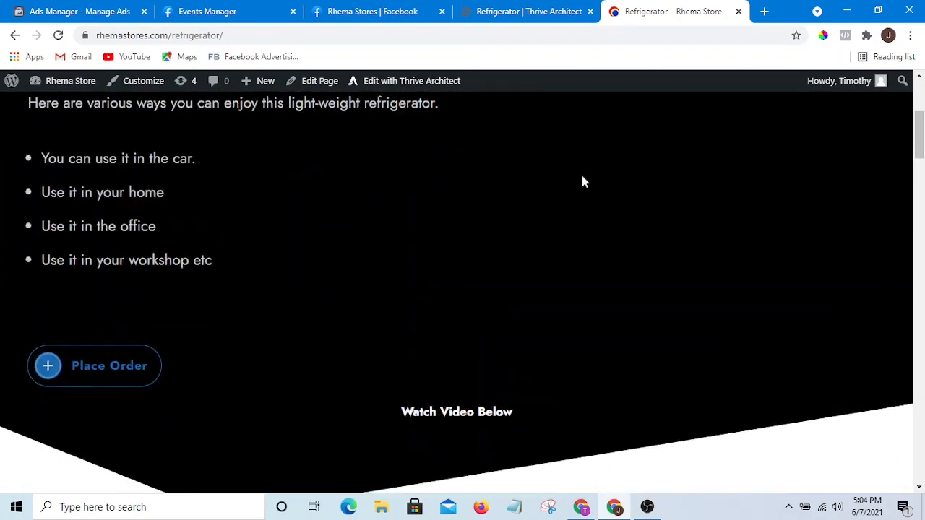